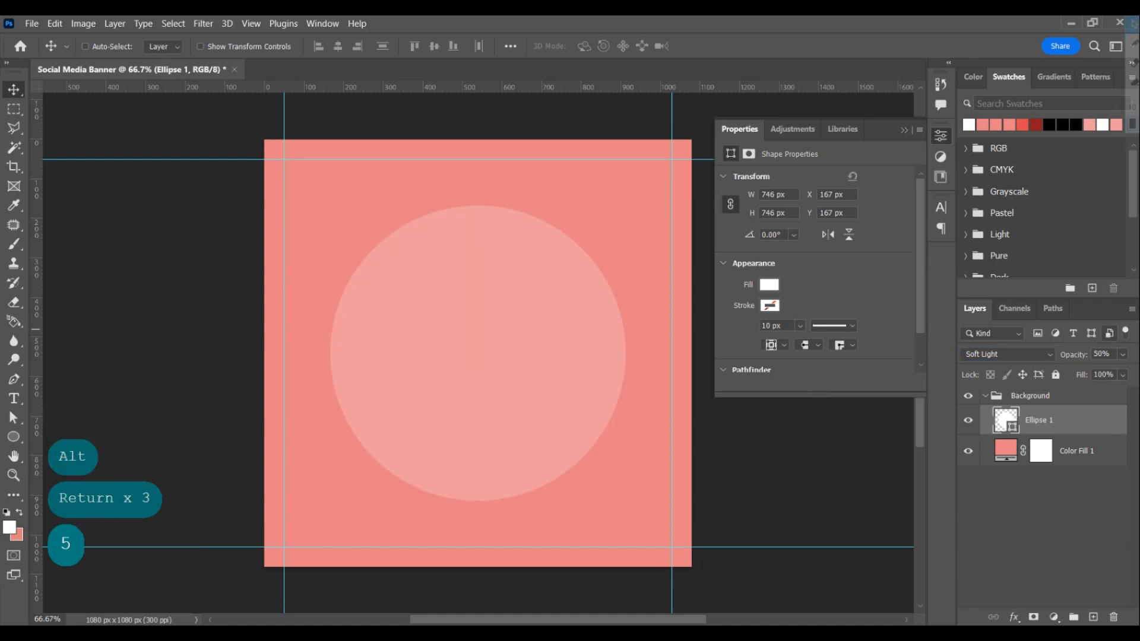
Place the Creamy Peanut Butter image in the centre of the circle, scaled to 23.03%
click(1030, 395)
drag(311, 211, 522, 471)
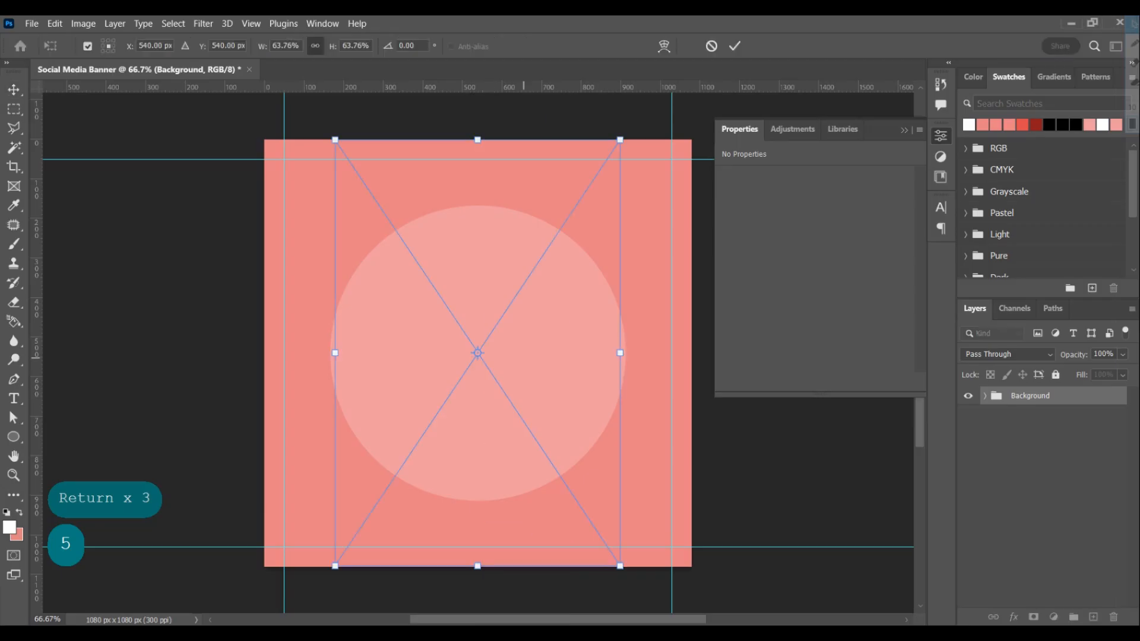
drag(620, 140, 529, 276)
key(Return)
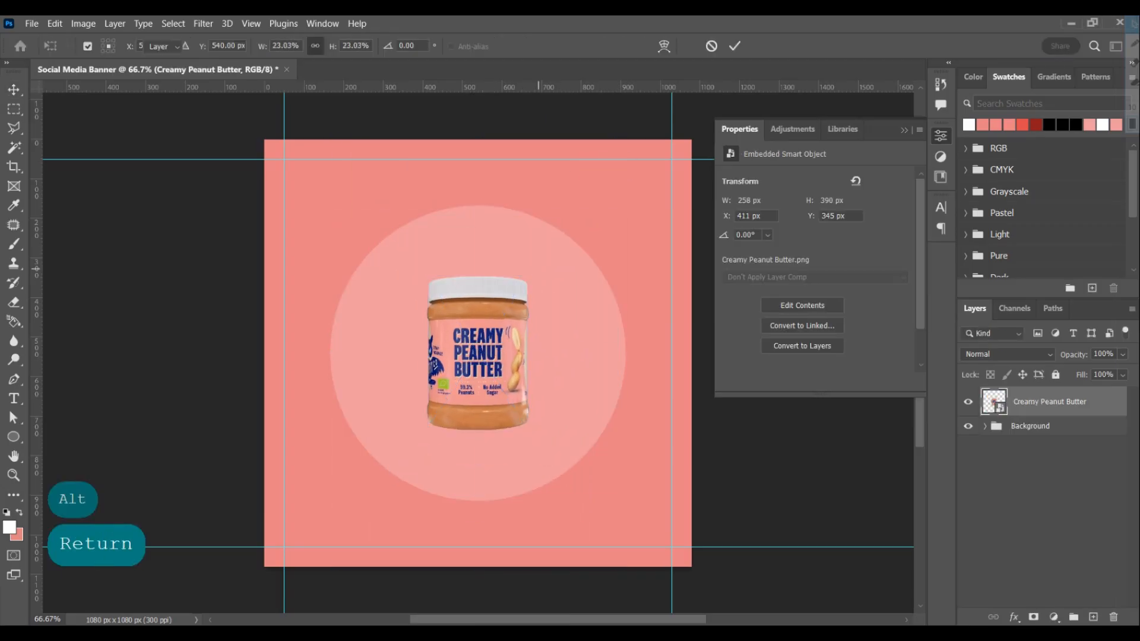
key(ctrl+equal)
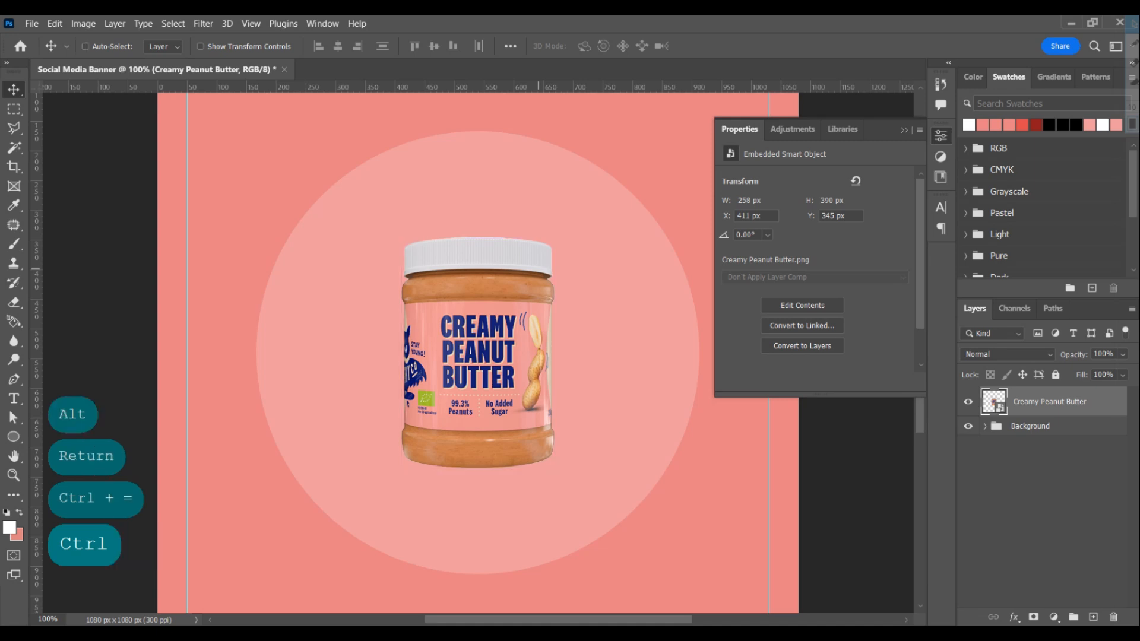
Duplicate the jar behind the original and place the smaller, tilted copy at the main jar's upper left
key(ctrl+j)
key(ctrl+bracketleft)
key(ctrl+t)
drag(374, 207, 339, 240)
drag(582, 444, 545, 413)
key(Return)
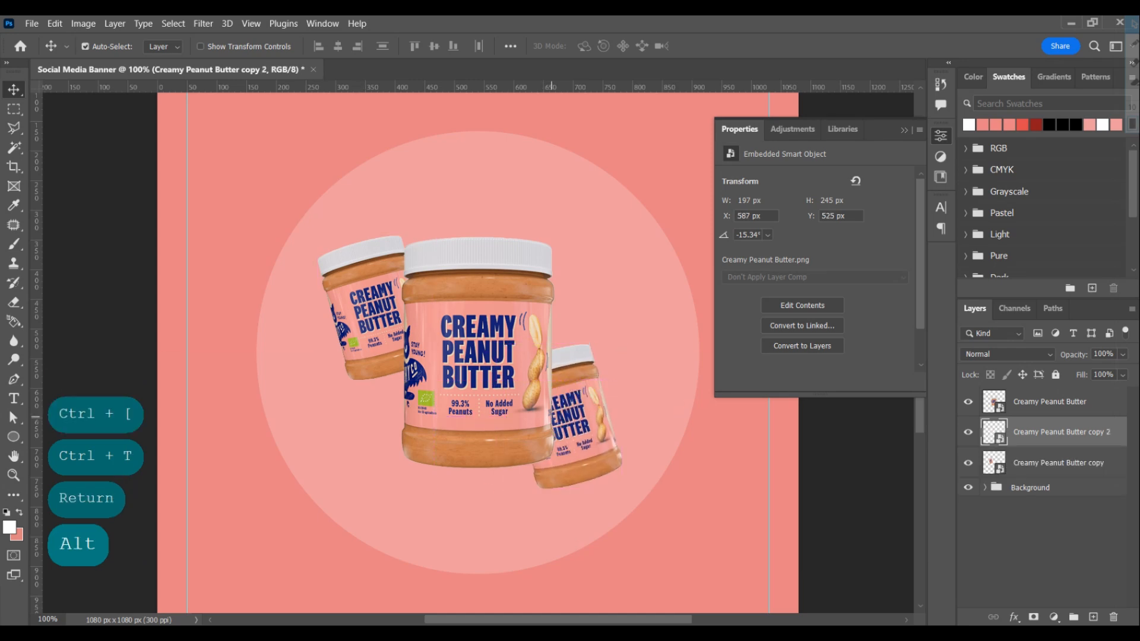
Rotate the lower-right jar copy clockwise and reposition it partly behind the main jar
key(ctrl+t)
drag(616, 335, 658, 378)
drag(564, 402, 578, 411)
key(Return)
Group the three jar layers as Images and centre the group horizontally on the canvas
click(1049, 402)
shift+click(1059, 463)
key(ctrl+g)
key(ctrl+a)
key(ctrl+d)
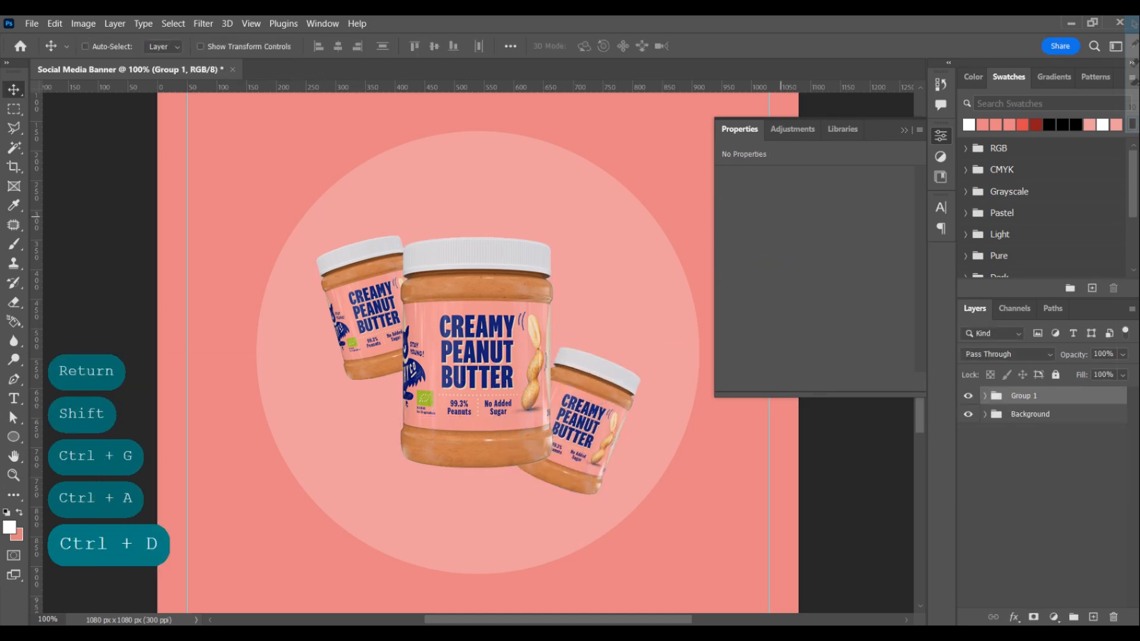
text(Images)
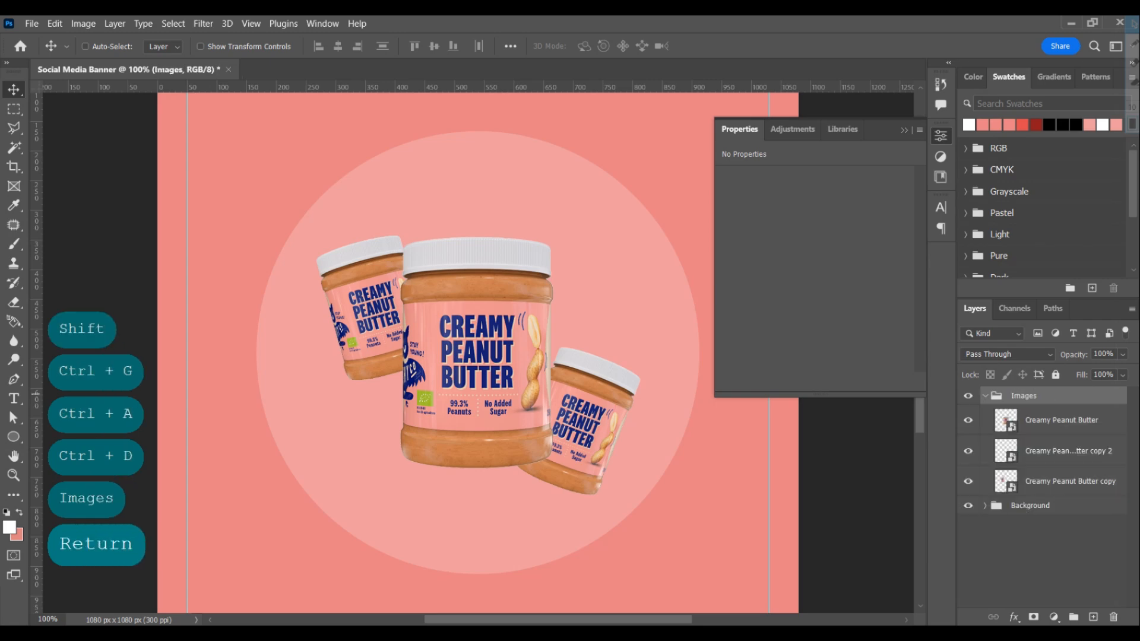
Duplicate the main jar layer and move the copy directly beneath the original in the stacking order
click(1061, 423)
key(ctrl+j)
key(ctrl+[)
Add a black Color Overlay with reduced opacity to the duplicate beneath the main jar
click(1013, 617)
click(1026, 561)
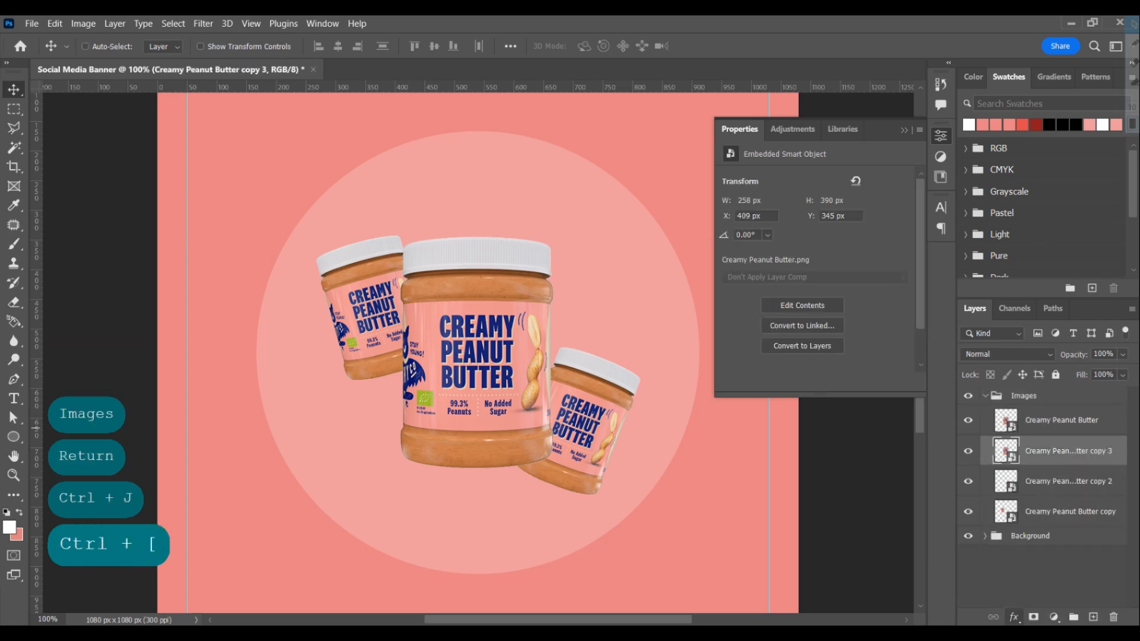
click(911, 313)
drag(671, 511, 613, 583)
key(Return)
click(852, 314)
click(843, 331)
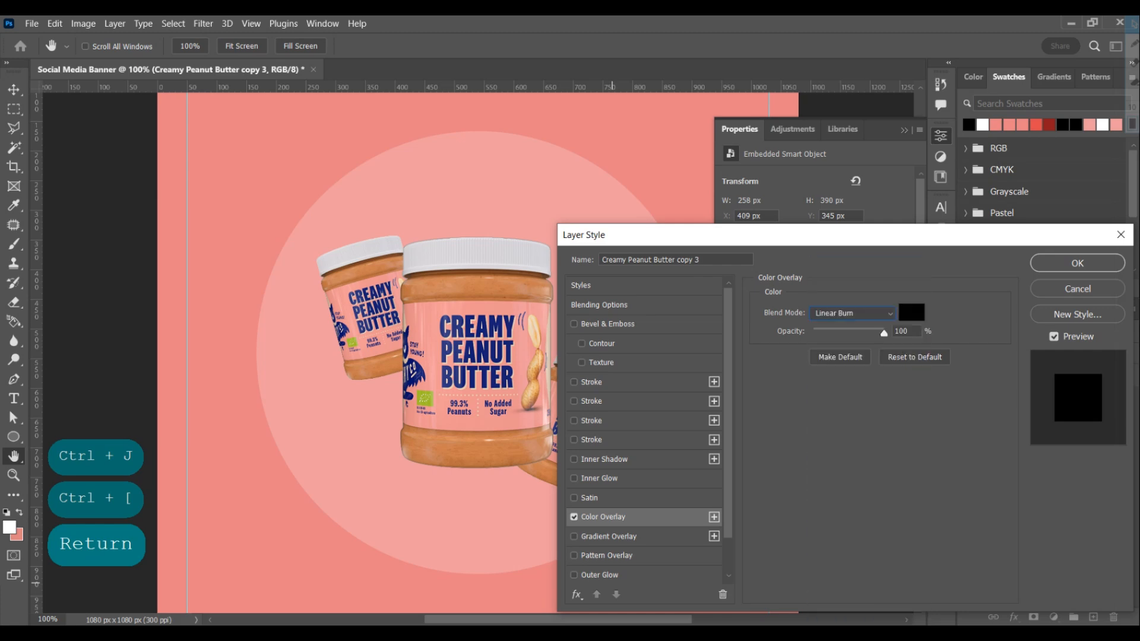
click(852, 313)
click(843, 331)
drag(884, 333, 868, 333)
key(Return)
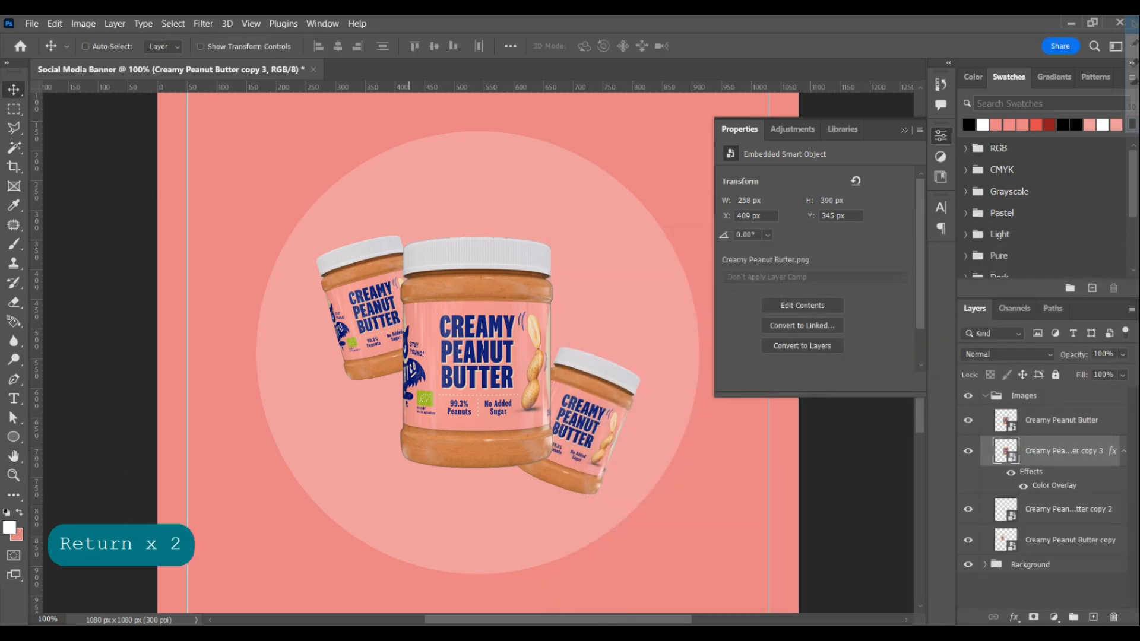
Apply a Gaussian Blur to the black duplicate to make a soft shadow around the main jar
click(252, 24)
mouse_move(203, 23)
mouse_move(212, 202)
click(425, 255)
key(Return)
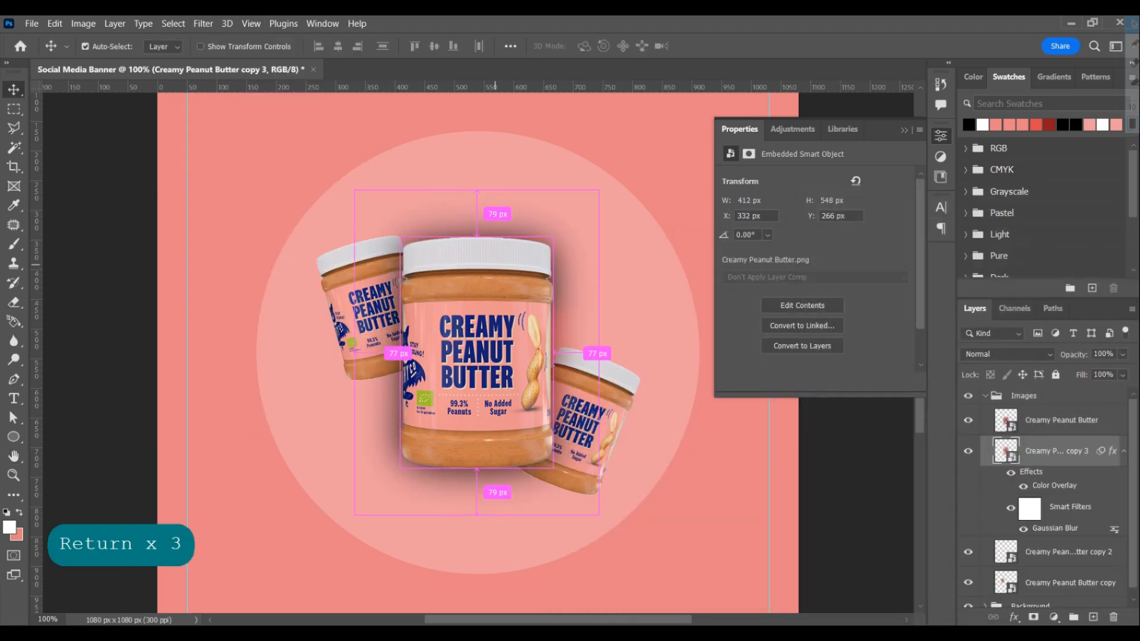
Tilt the shadow layer about 7.41° and reshape it with Distort and Warp behind the main jar
key(ctrl+t)
key(Return)
right_click(501, 304)
click(508, 387)
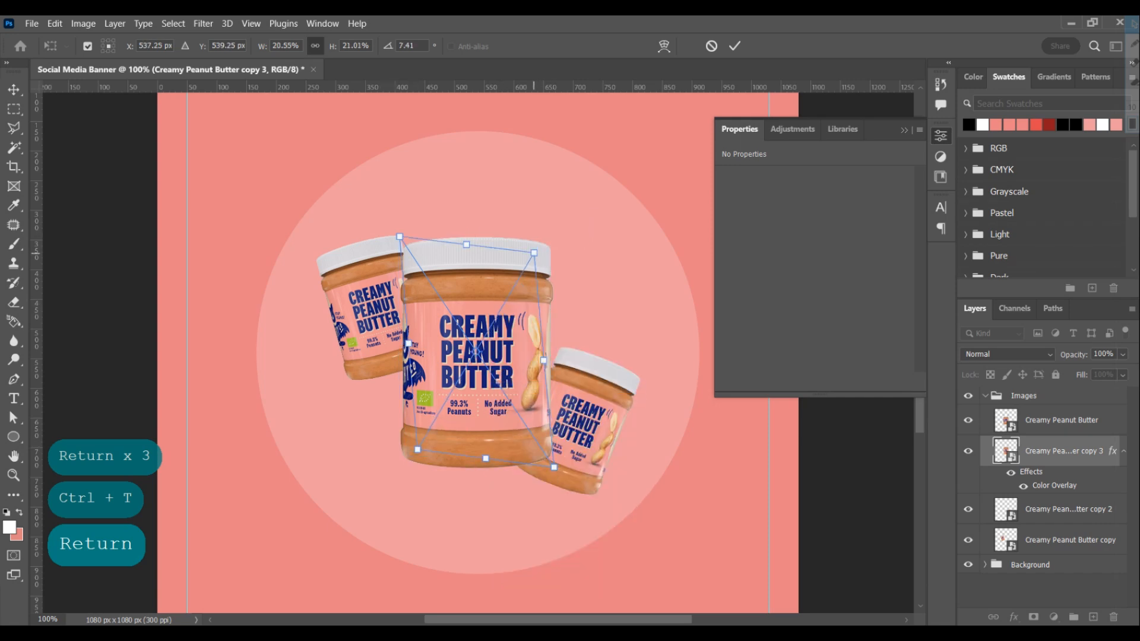
right_click(521, 299)
click(547, 458)
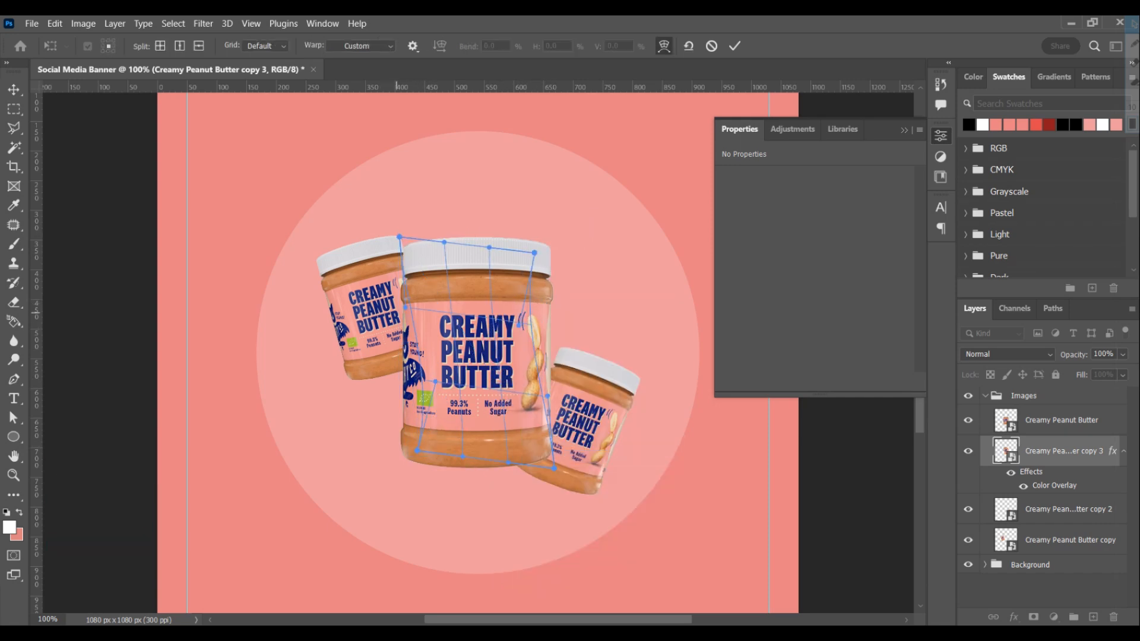
key(Return)
key(Return)
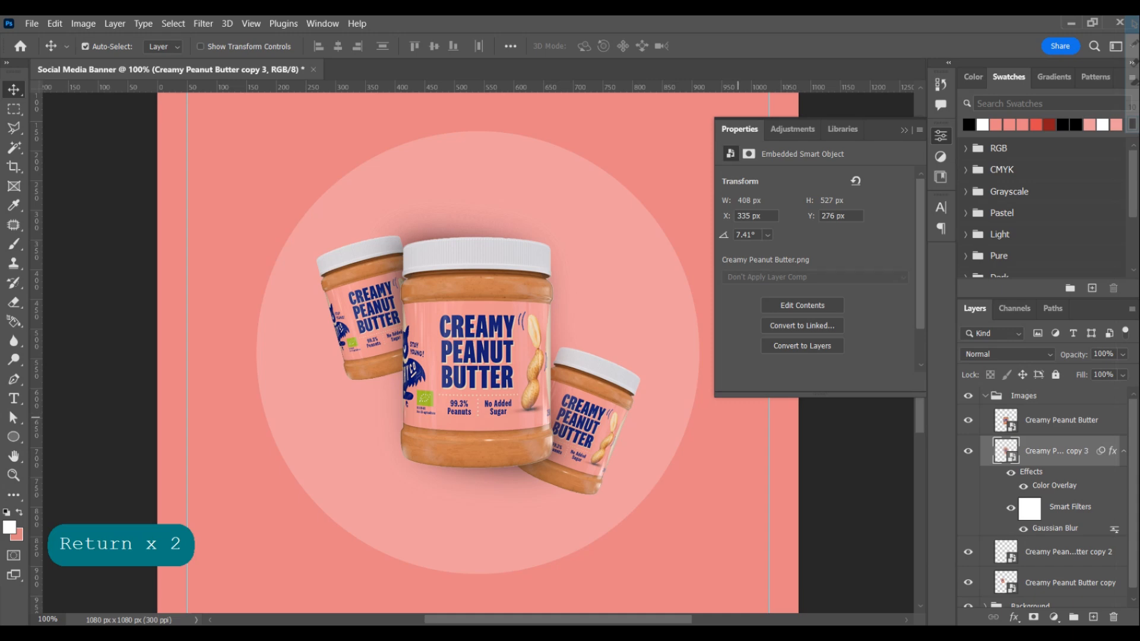
Scale the shadow layer down to about 405 × 483 px
key(ctrl+t)
key(Return)
key(alt)
key(Return)
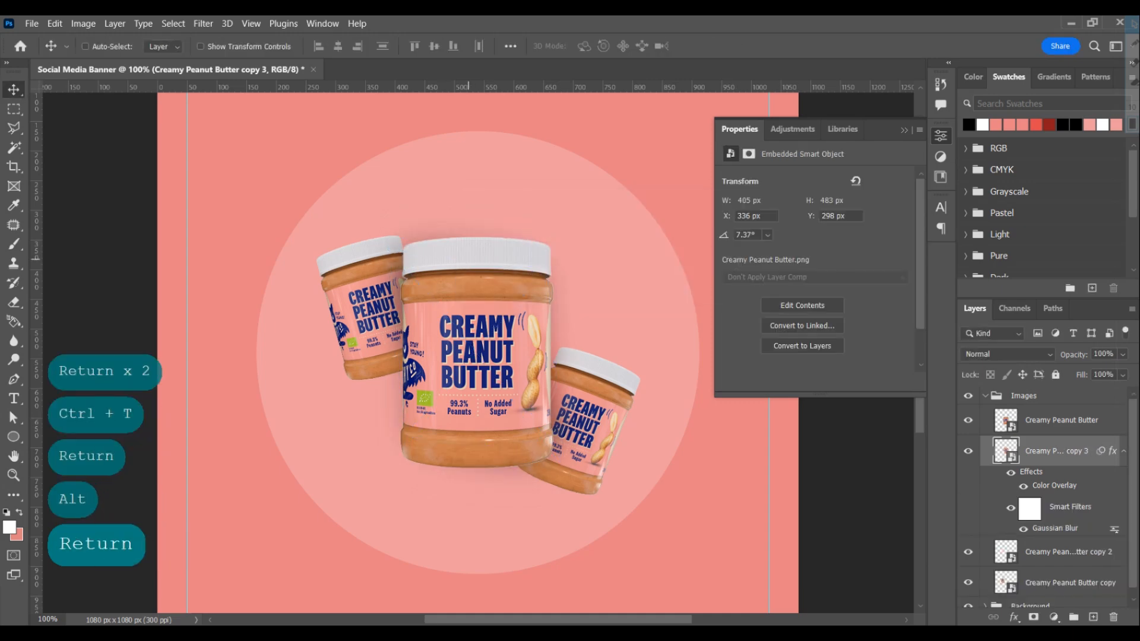
Set the shadow's Gaussian Blur radius to 20 and collapse the Images group
text(20)
key(Return)
click(1124, 451)
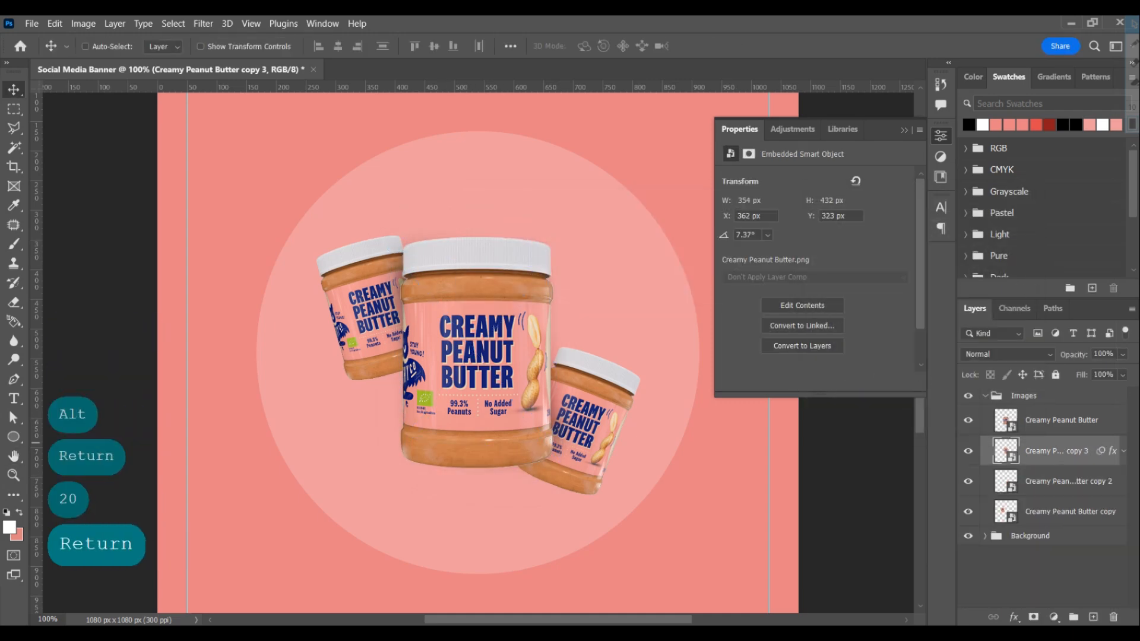
click(985, 396)
Place the cashew image from the Video-11 folder, scale it to 5% and position it near the canvas's bottom edge
scroll(458, 267, up, 1)
scroll(458, 267, down, 3)
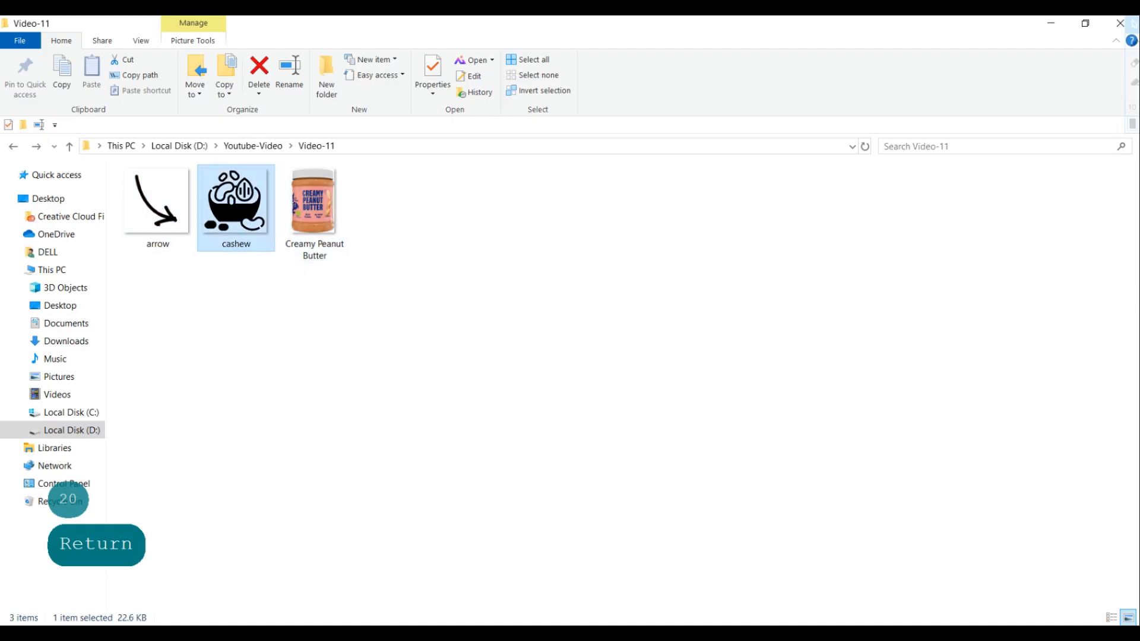
drag(234, 209, 483, 585)
text(15)
key(BackSpace)
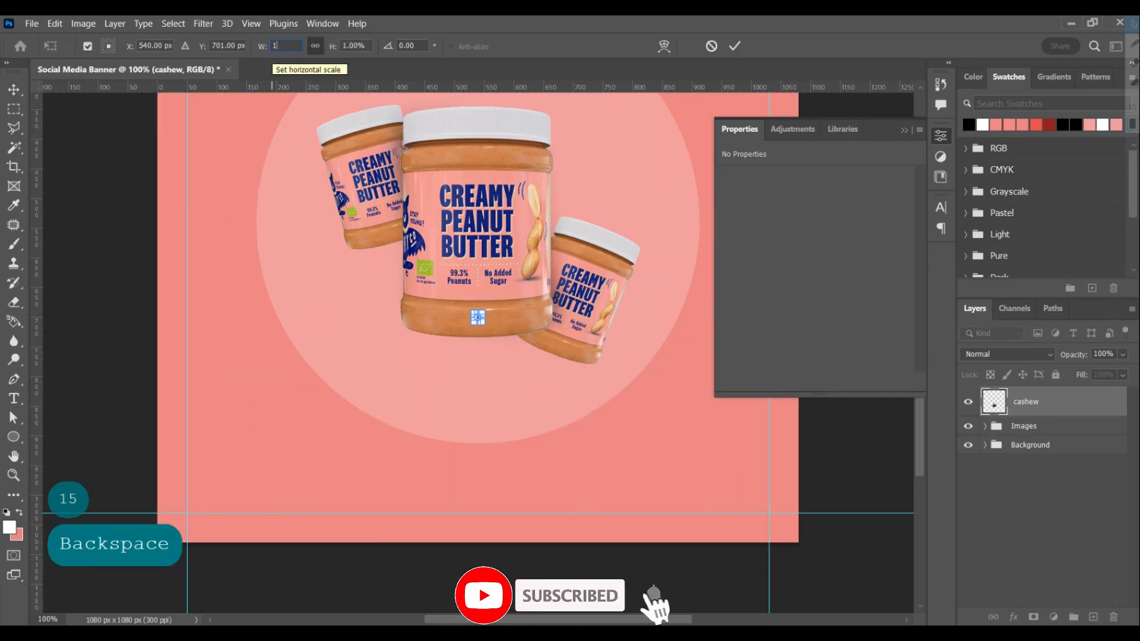
text(0)
key(BackSpace)
key(BackSpace)
text(5)
key(Return)
key(Return)
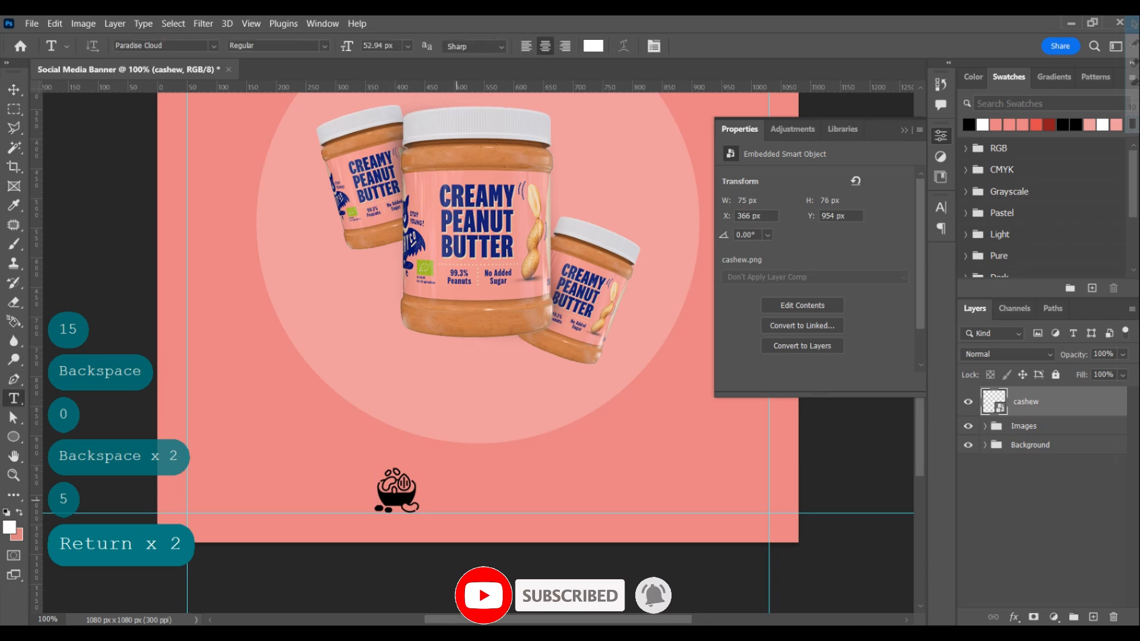
Add the text "Brand Name" in dark red Paradise Cloud at 40 px beside the cashew icon
click(456, 500)
text(Brand Name)
key(Return)
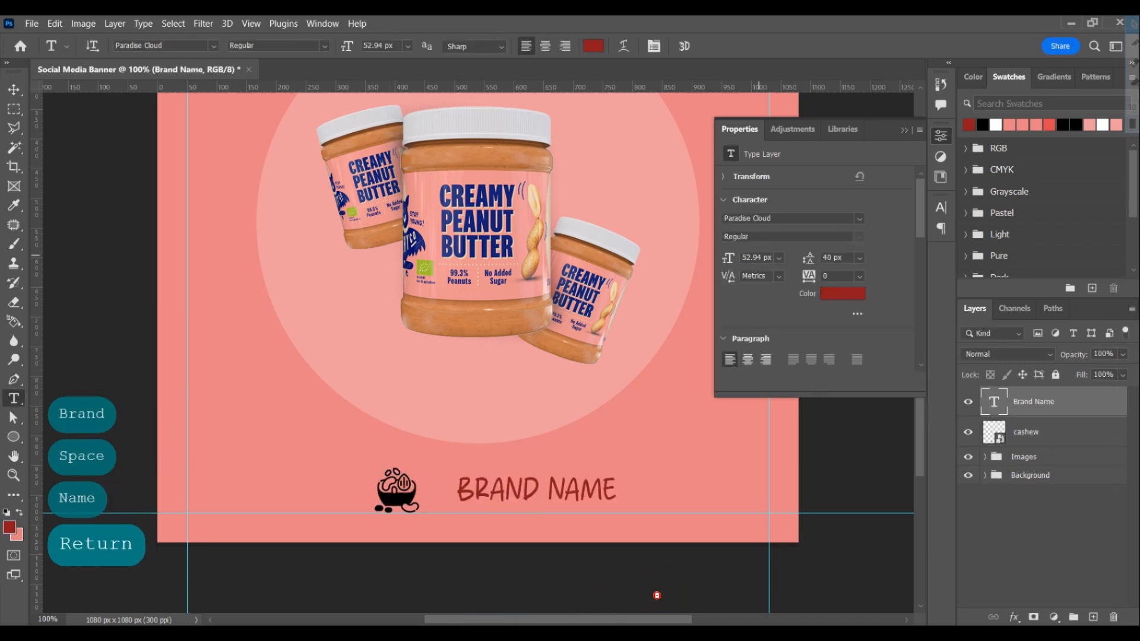
text(40)
key(Return)
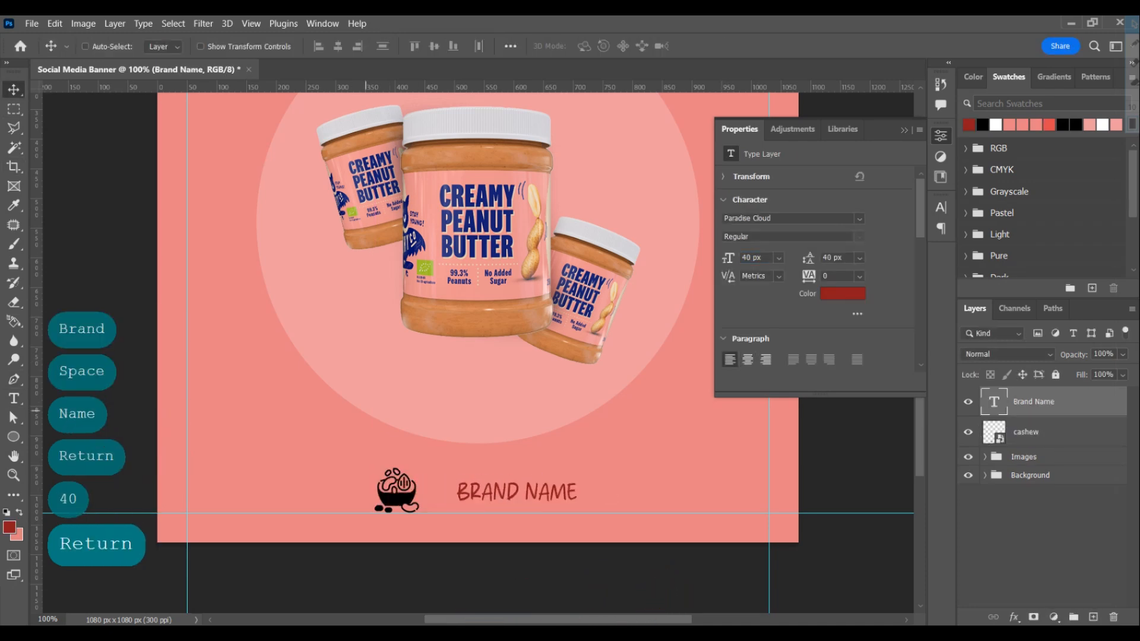
key(Right)
key(Right)
key(Right)
key(Right)
key(Right)
Add a new text line reading "Your Tagline Here" above the brand name
key(t)
click(440, 433)
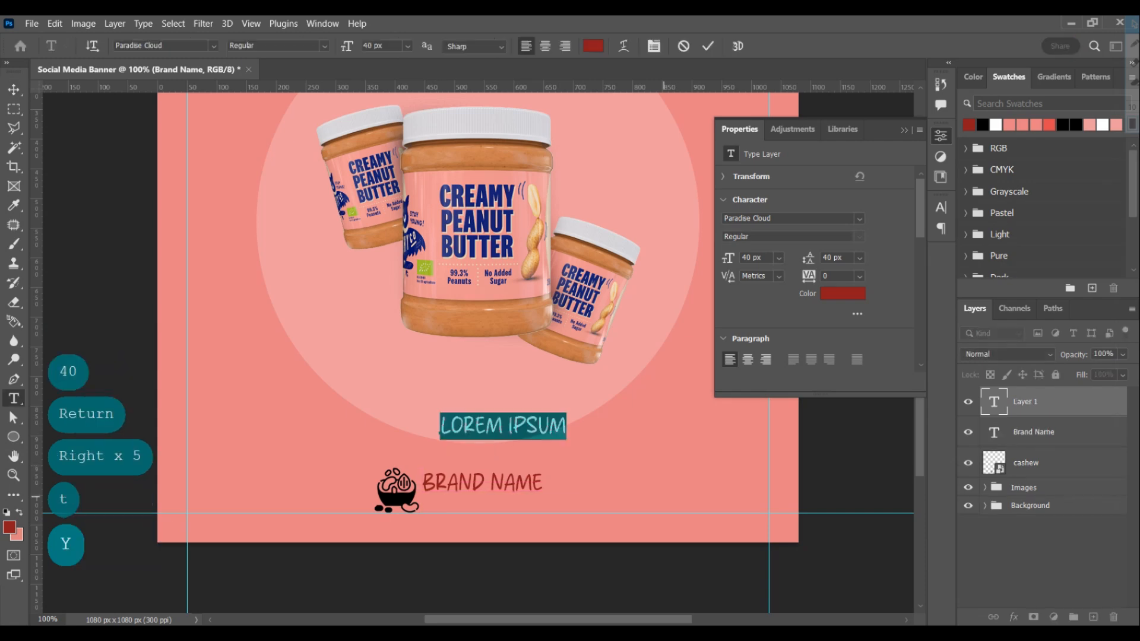
text(Your Tagel)
key(BackSpace)
key(BackSpace)
text(line )
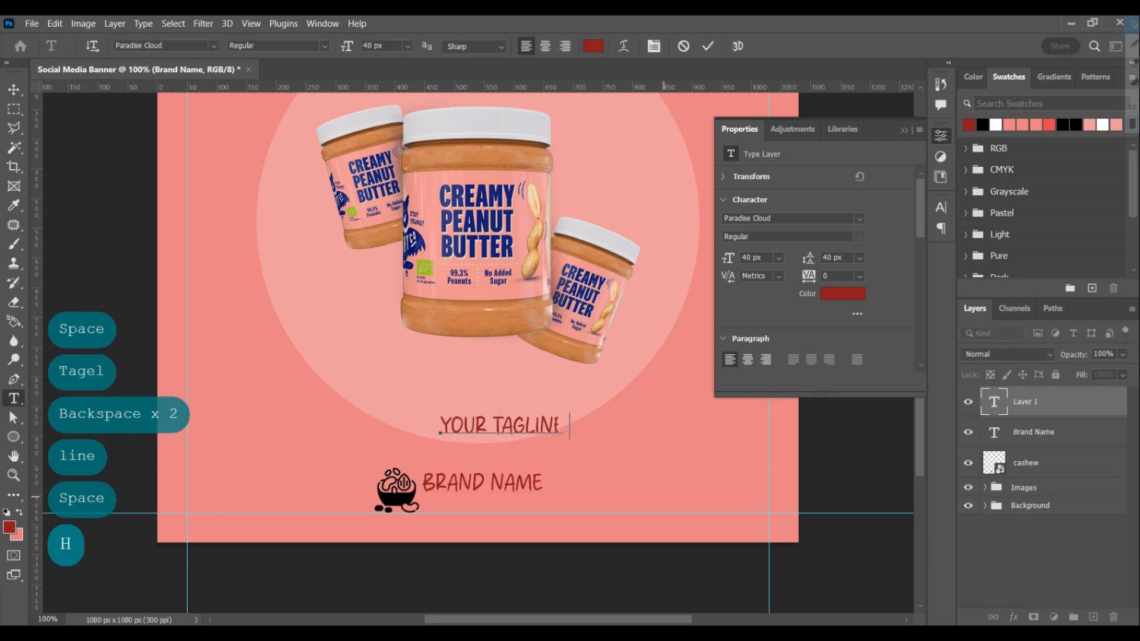
text(Here)
Set the tagline's font to Roseglow, its size to 36 px and its colour to white
click(860, 219)
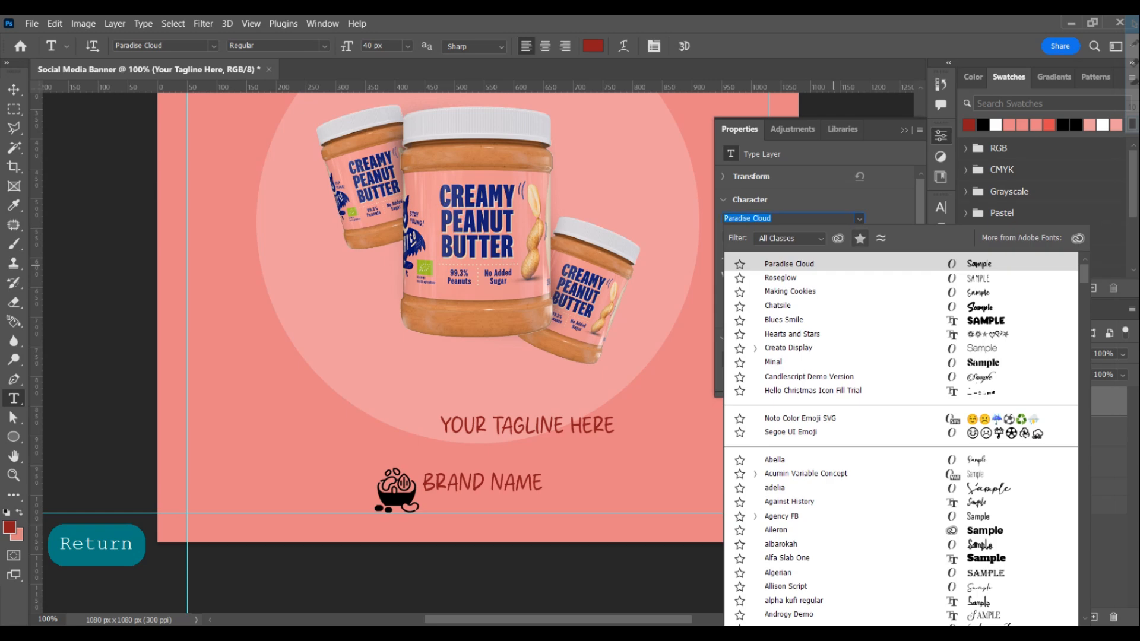
click(855, 277)
click(728, 258)
text(36)
key(Return)
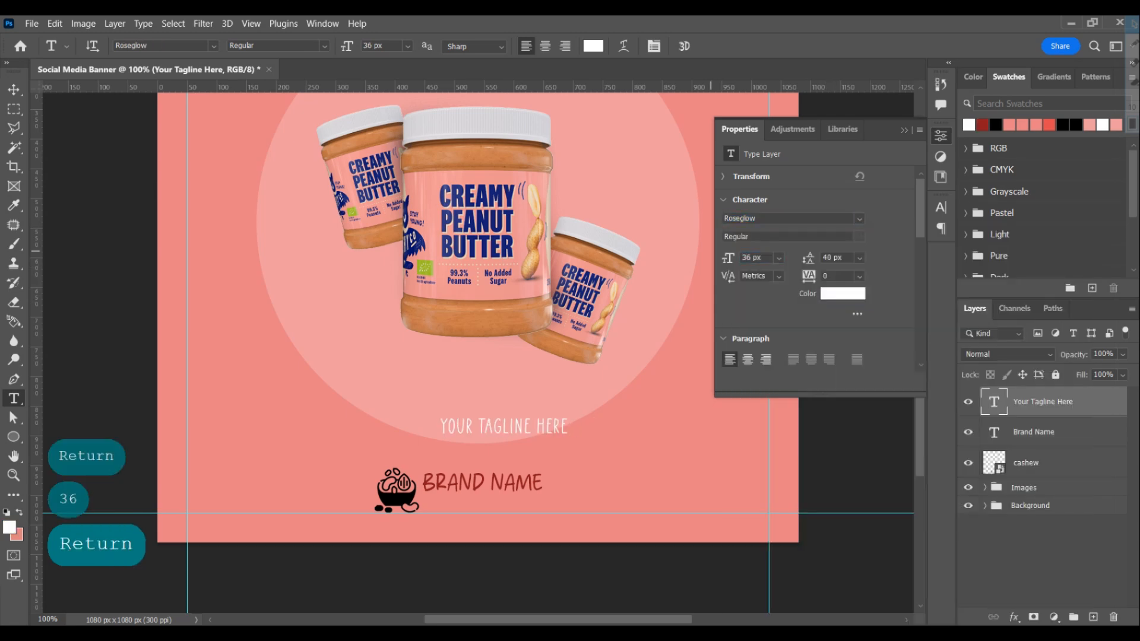
Move the tagline directly beneath the brand name and set its size to 30 px
key(v)
drag(510, 418, 492, 497)
text(30)
key(Return)
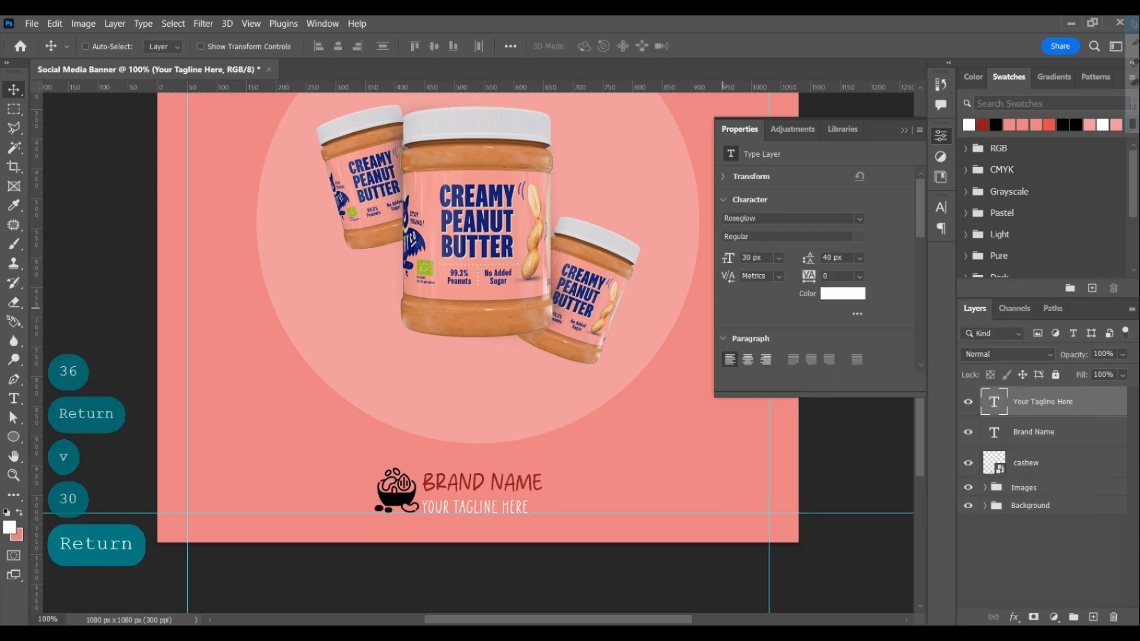
Set the tagline's tracking to 50 and nudge it up and right under the brand name
click(827, 276)
text(50)
key(Return)
key(Up)
key(Up)
key(Up)
key(Up)
key(Up)
key(Up)
key(Up)
key(Up)
key(Up)
key(Up)
key(Up)
key(Right)
key(Right)
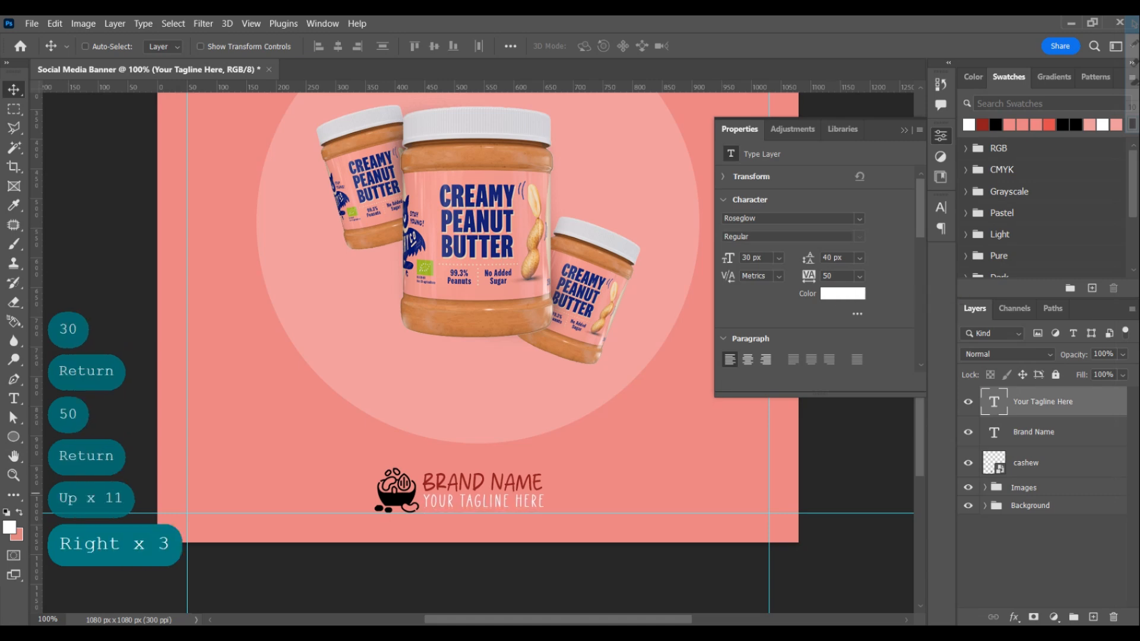
Add a dark red Color Overlay (8f1a1d) to the cashew icon and adjust the overlay's blend mode
click(1042, 463)
click(1014, 618)
click(1047, 555)
click(911, 313)
click(982, 124)
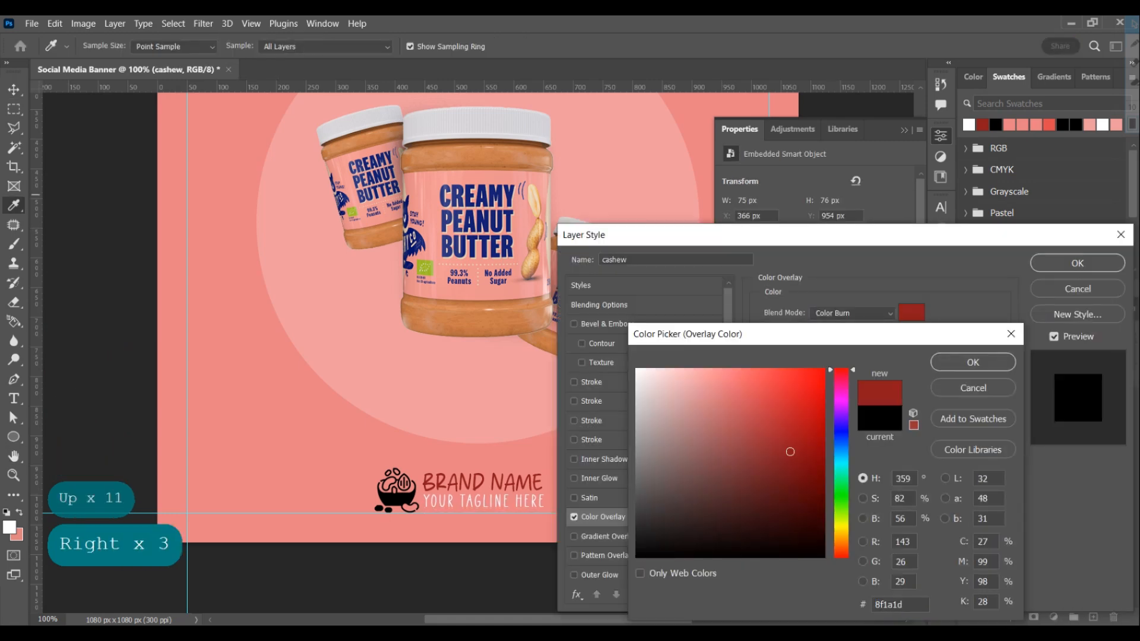
click(972, 363)
click(852, 313)
click(831, 262)
click(1078, 263)
Shrink the cashew icon slightly and align the tagline to its bottom edge and the brand name to its top edge
key(ctrl+t)
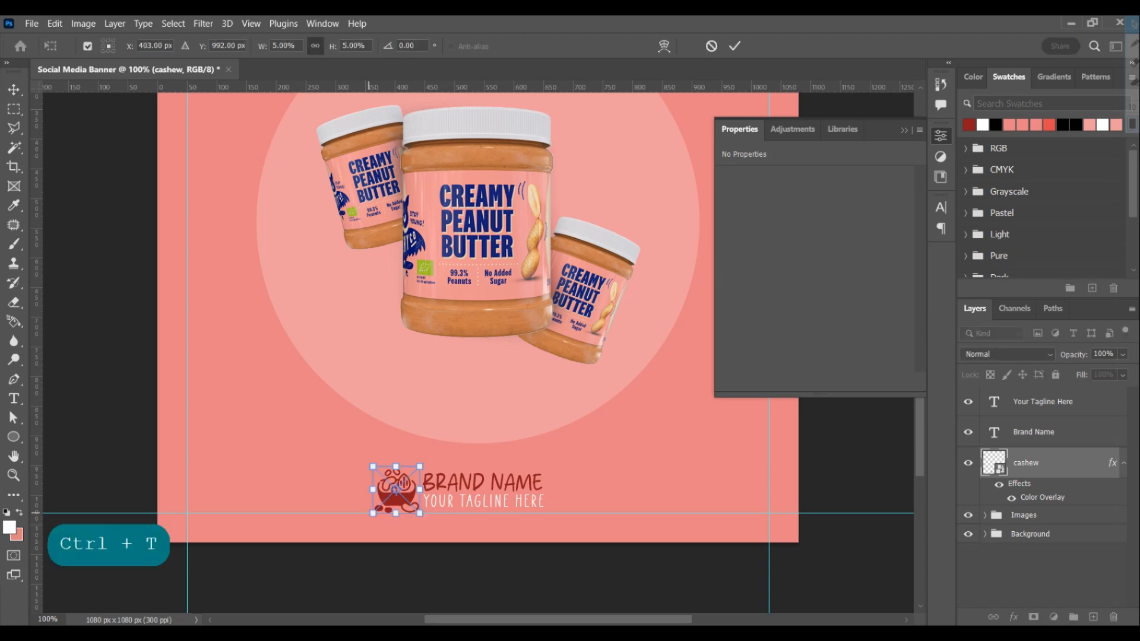
key(Return)
ctrl+click(994, 463)
click(1043, 402)
click(454, 47)
click(1033, 432)
click(414, 47)
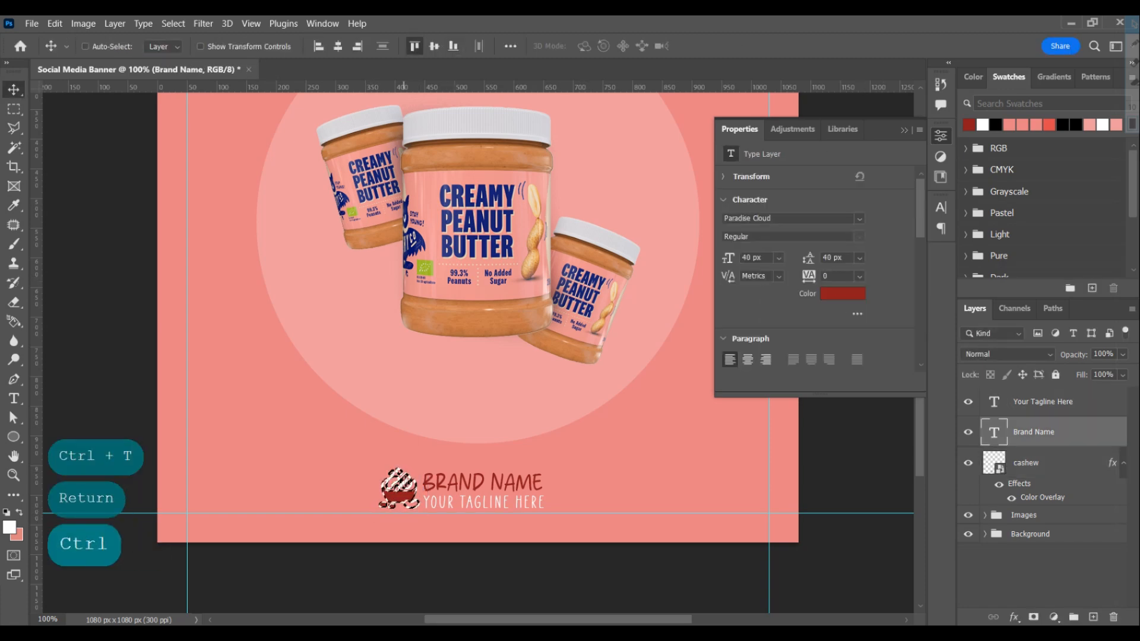
key(ctrl+d)
Nudge the tagline up slightly, closer to the brand name
key(shift+Down)
ctrl+click(1042, 402)
key(v)
key(Up)
key(Up)
key(Up)
key(Up)
Group the cashew icon, brand name and tagline layers as Logo
key(ctrl+g)
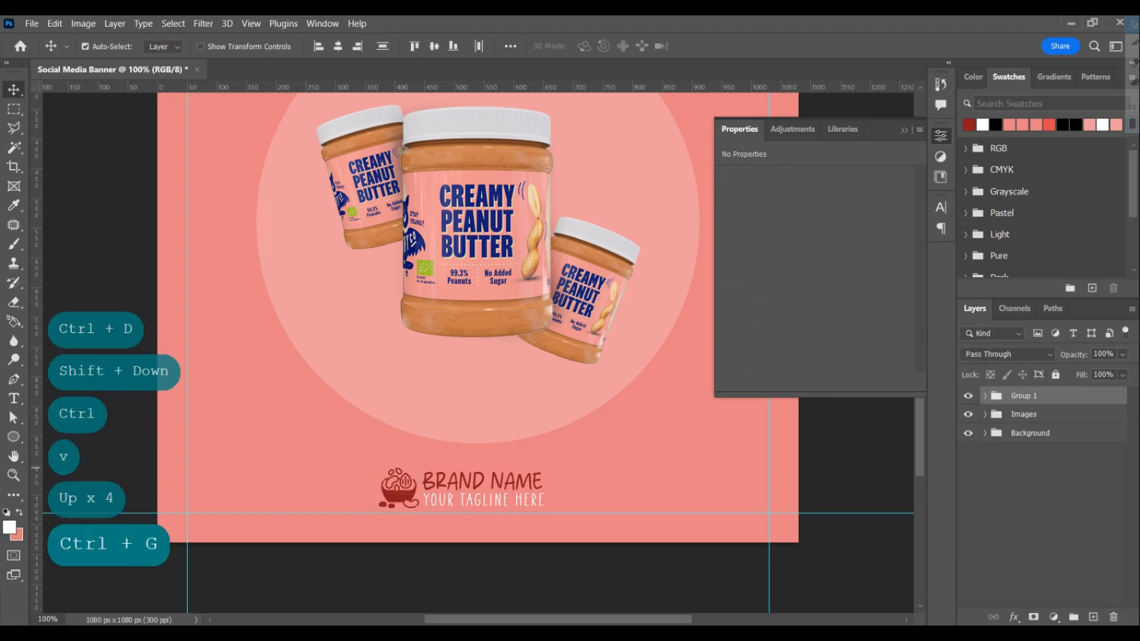
text(Logo)
key(Return)
Centre the Logo group horizontally on the canvas and move it up to sit above the bottom guide
key(ctrl+a)
key(ctrl+d)
key(shift+Up)
key(shift+Up)
key(shift+Up)
key(shift+Up)
key(shift+Up)
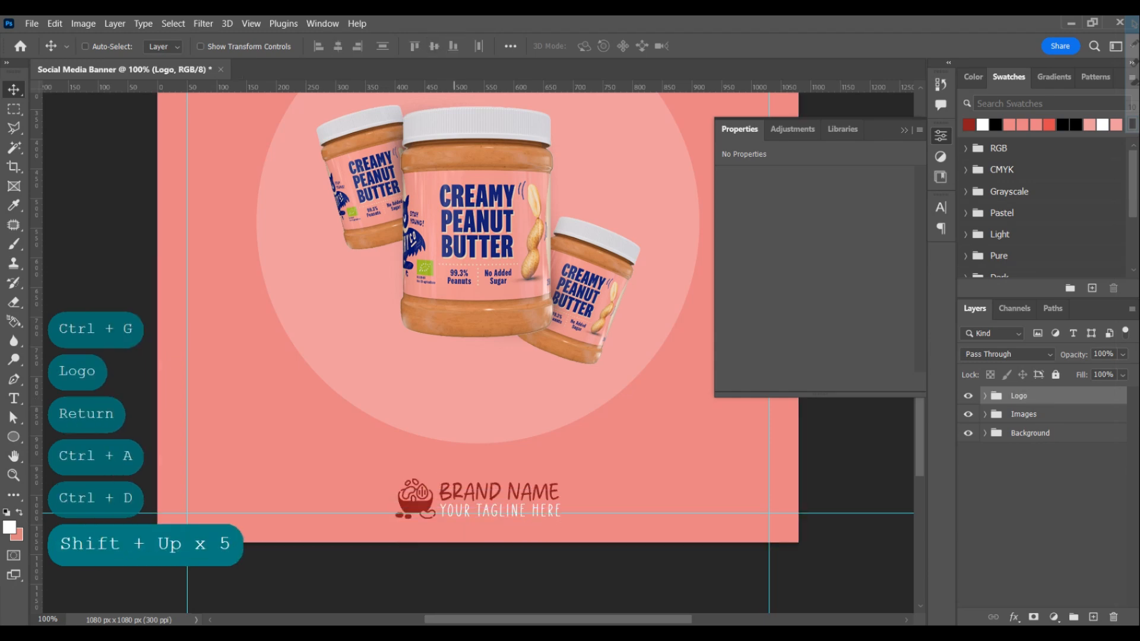
Add the white heading text "Creamy Peanut" above the circle
key(ctrl+0)
click(401, 174)
text(Creamy Pe)
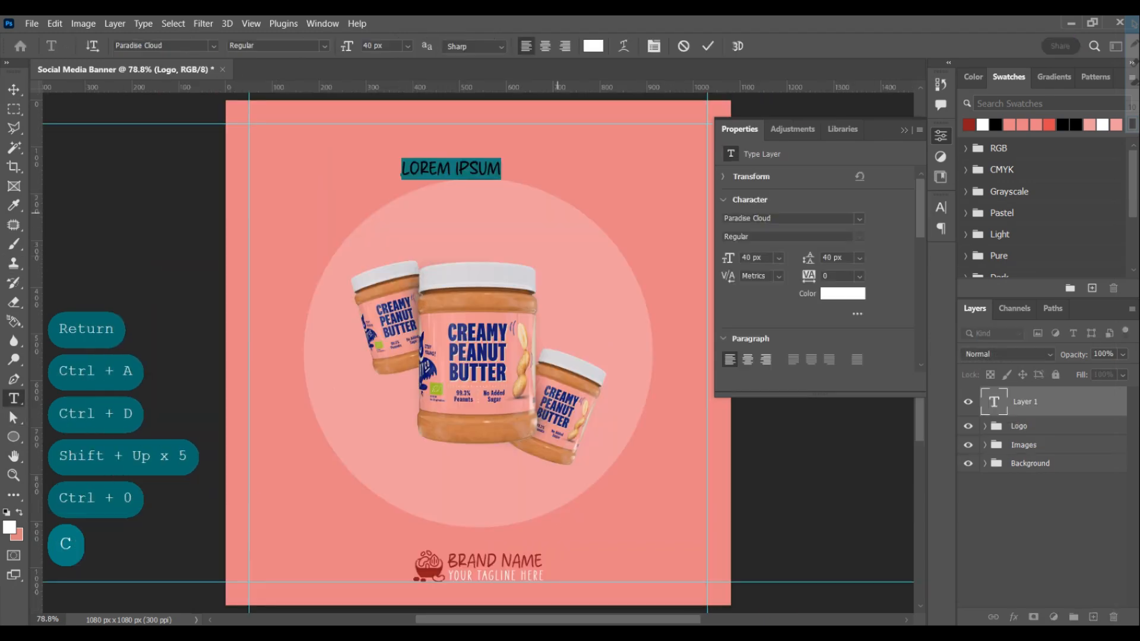
text(anut)
key(Return)
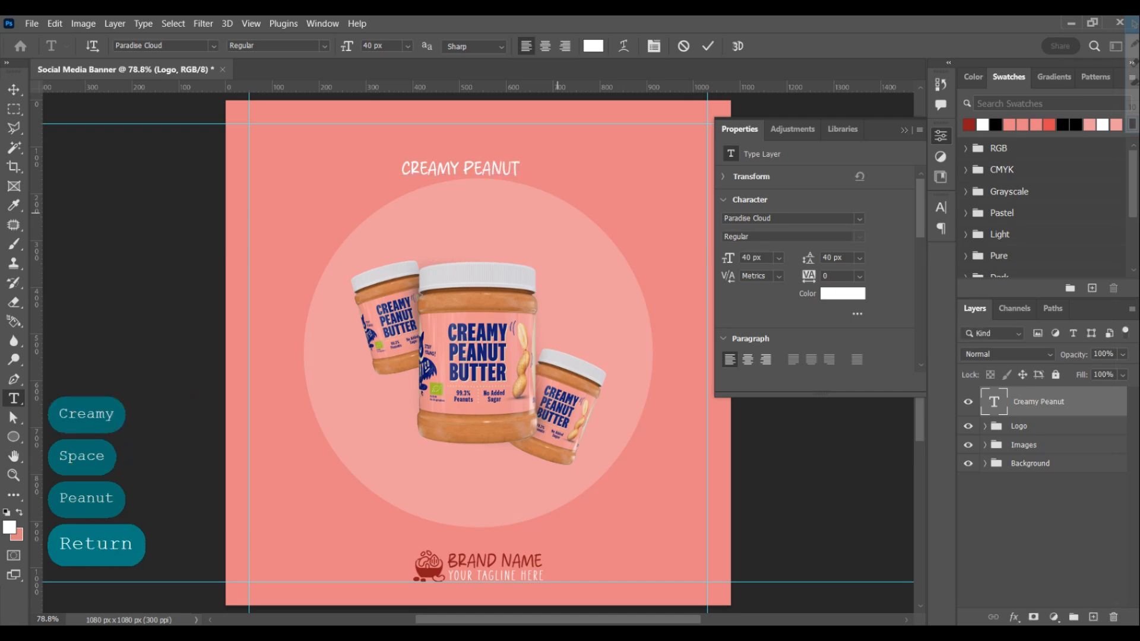
Set the "Creamy Peanut" heading's font size to 80 px
text(v100)
key(Return)
text(80)
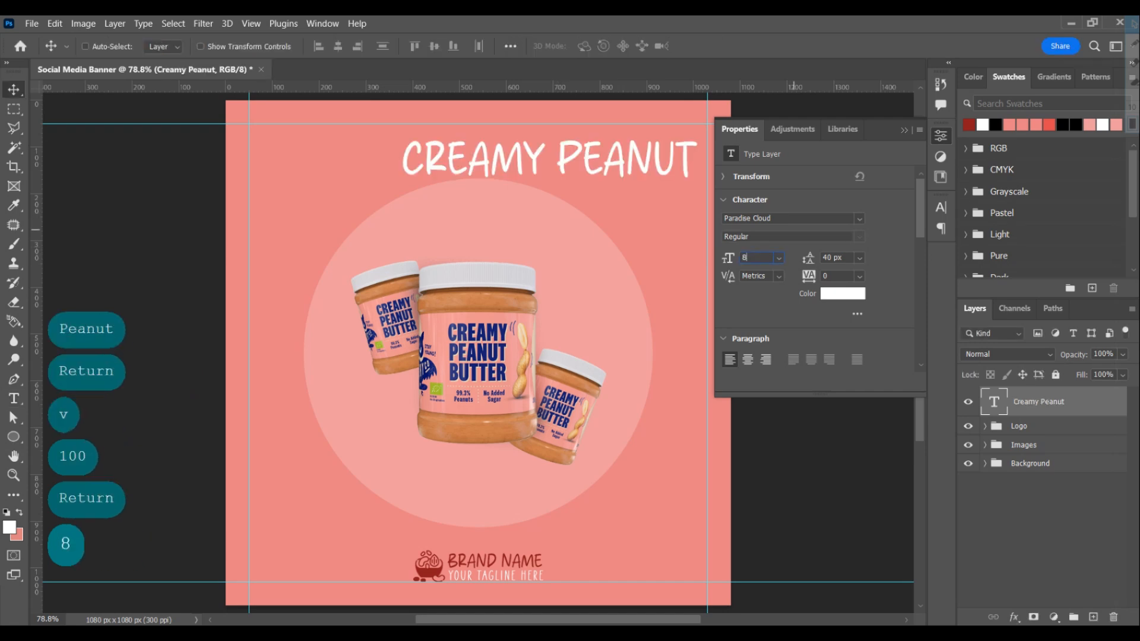
key(Return)
Centre-align the "Creamy Peanut" text and centre it horizontally on the canvas, saving the document
scroll(747, 323, down, 1)
click(747, 323)
key(ctrl+s)
key(ctrl+a)
click(338, 47)
key(ctrl+d)
Colour the word "Peanut" in the heading dark red
key(t)
drag(499, 184, 511, 213)
click(969, 125)
key(Return)
key(v)
Duplicate the heading as a white "Butter" text at 150 px and place it below "Creamy Peanut"
double_click(994, 402)
text(Butter)
key(Return)
key(v)
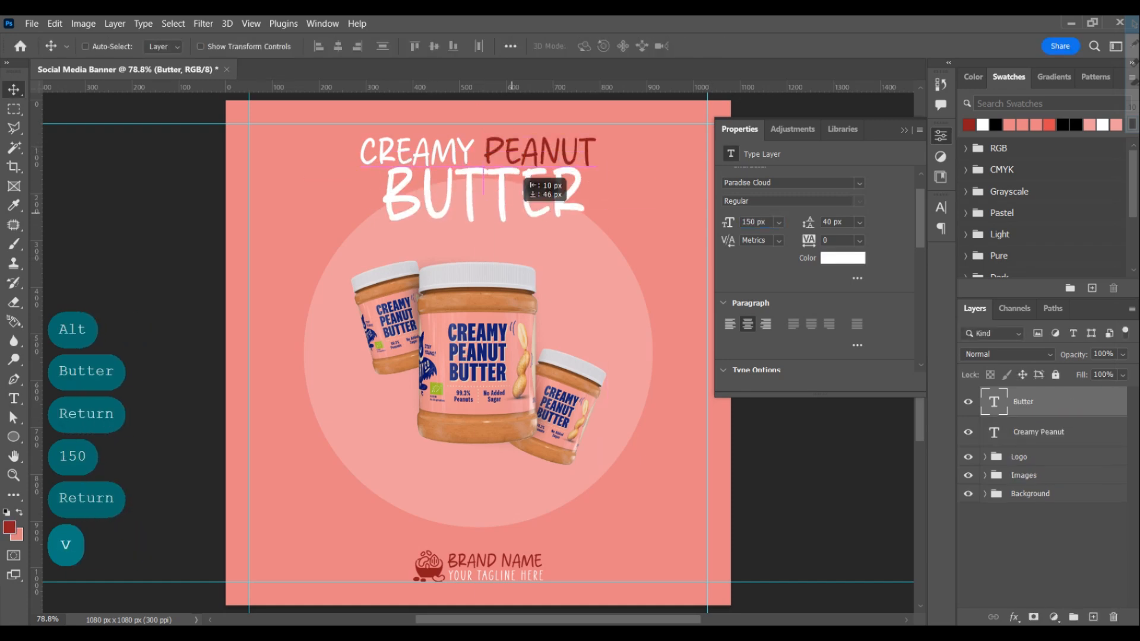
Set the "Creamy Peanut" heading's font size to 70 px
click(1038, 433)
click(729, 222)
text(60)
key(Return)
click(728, 222)
text(70)
key(Return)
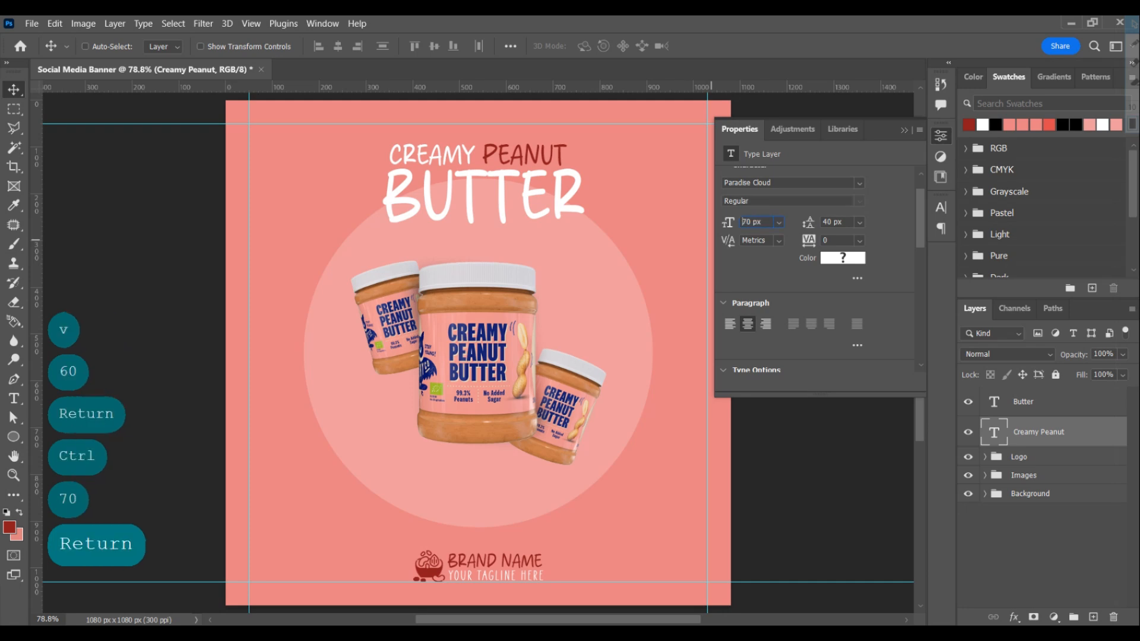
Centre the "Creamy Peanut" and "Butter" texts horizontally on the canvas
key(v)
shift+click(1023, 402)
click(338, 46)
key(ctrl+d)
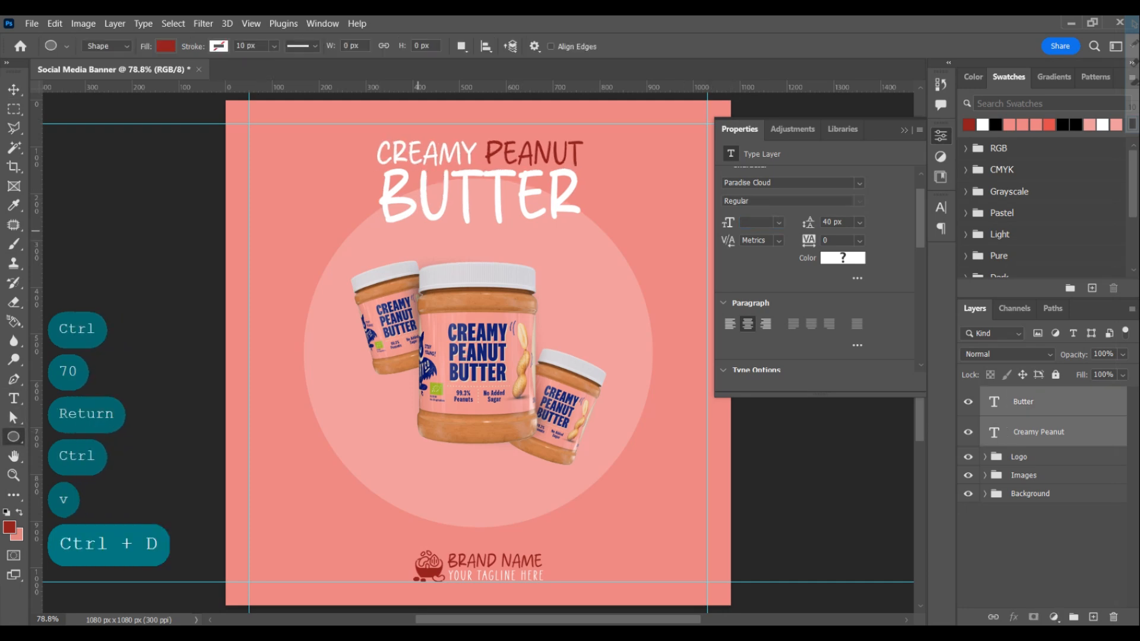
Draw a dark red rectangle about 437 × 54 px directly below the word "Butter"
right_click(14, 437)
click(70, 436)
drag(381, 228, 586, 254)
Copy "Available in stock!" from the Notepad file and paste it as white text in the Roseglow font near the rectangle
key(alt+Tab)
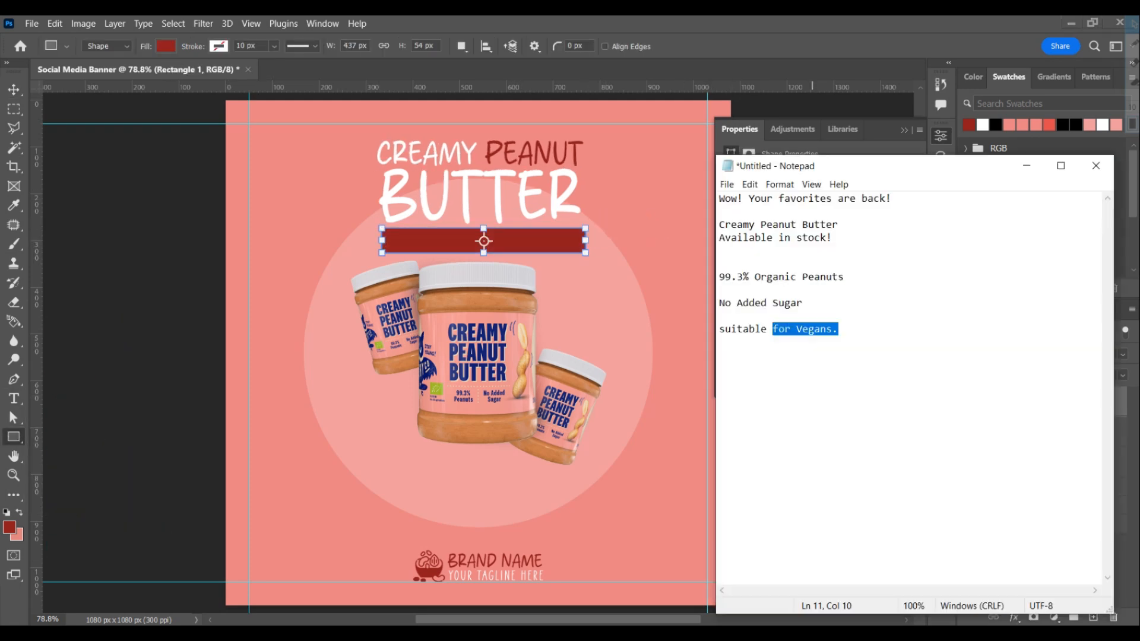
key(ctrl+c)
key(alt+Tab)
key(t)
click(567, 290)
key(ctrl+v)
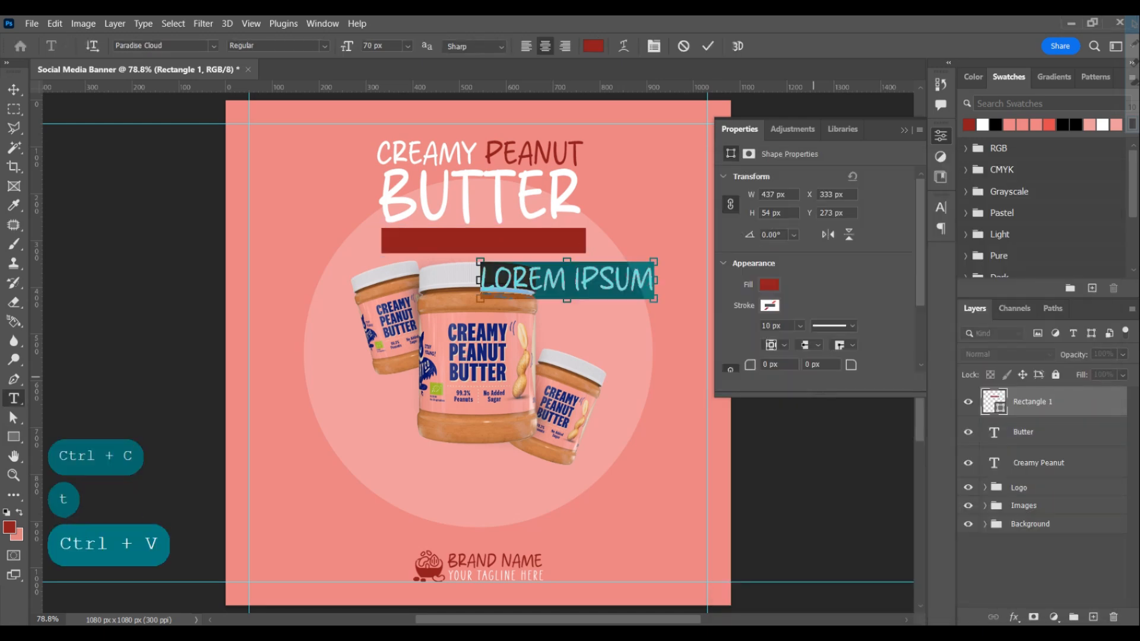
key(Return)
click(859, 218)
click(790, 264)
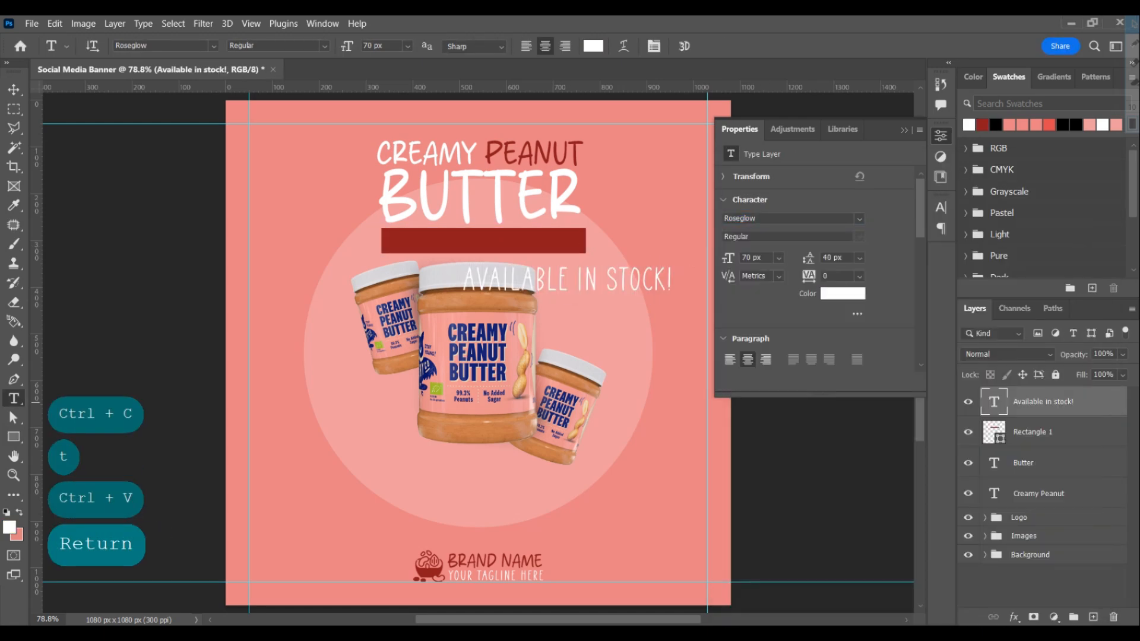
Centre the "Available in stock!" text vertically and horizontally on the dark red rectangle
ctrl+click(993, 433)
key(v)
click(434, 46)
click(338, 47)
key(ctrl+d)
Set the "Available in stock!" text to 56 px and recentre it on the dark red rectangle
click(728, 258)
text(50)
key(Return)
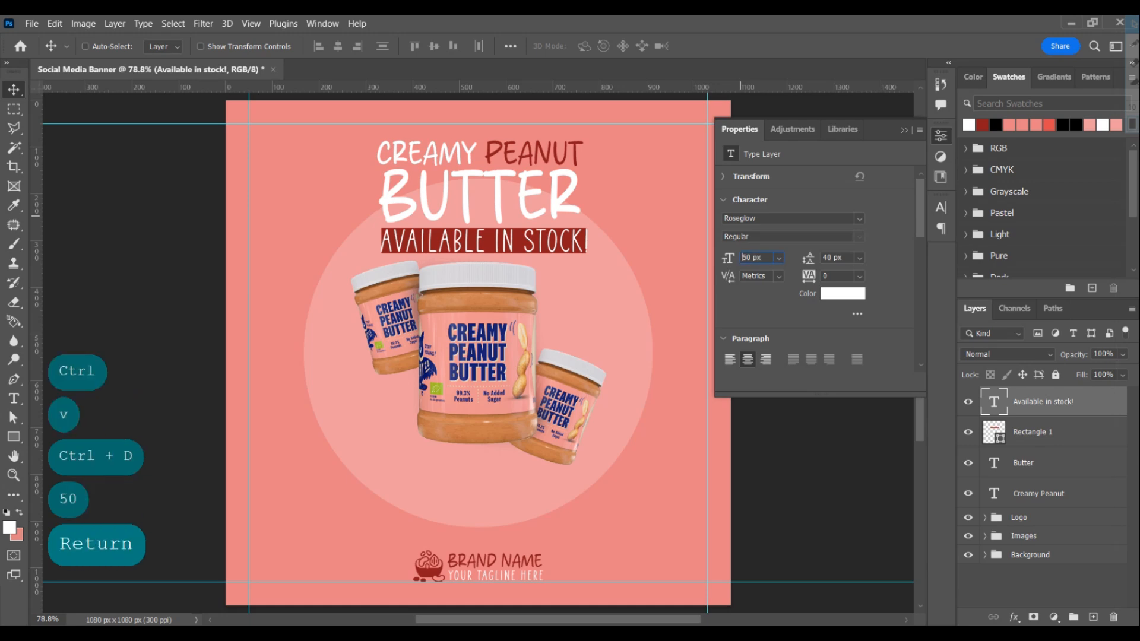
key(ctrl+a)
text(56)
key(Return)
key(v)
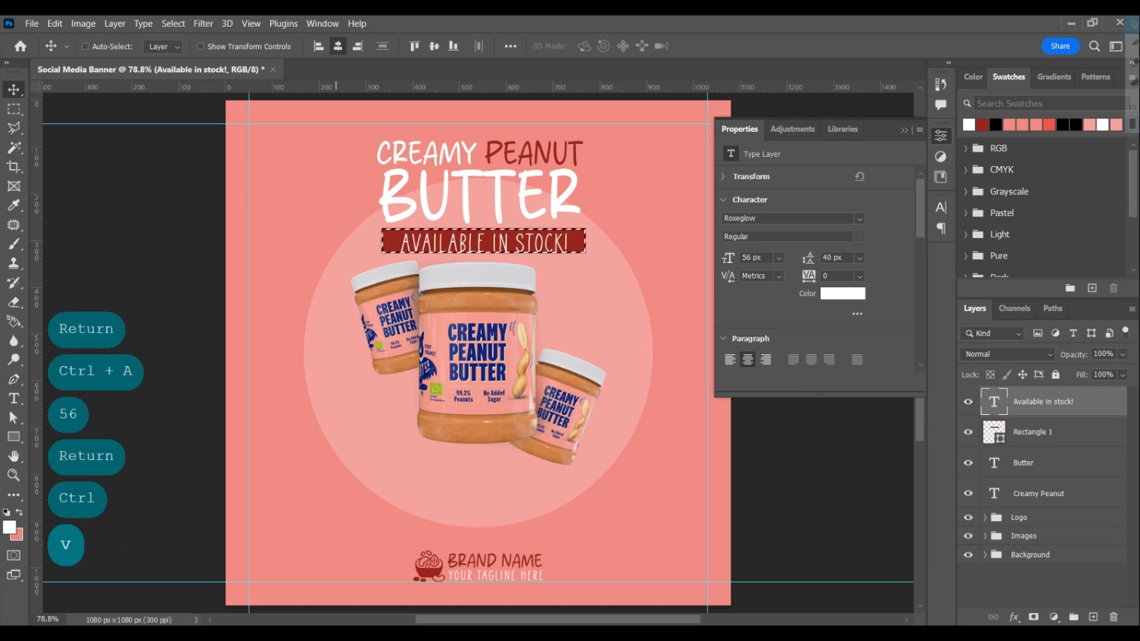
key(ctrl+d)
Centre the three heading texts and the dark red rectangle together horizontally on the canvas
shift+click(1023, 462)
shift+click(1039, 494)
key(ctrl+a)
click(338, 47)
key(ctrl+d)
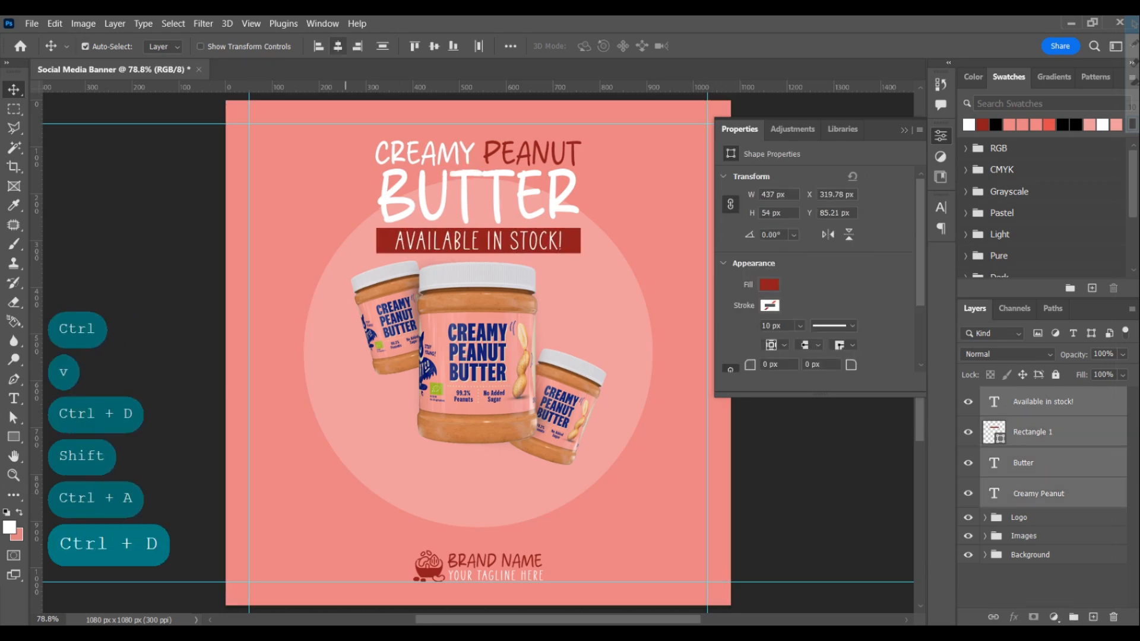
Move the heading block slightly up and group its layers under the name "Text"
drag(531, 209, 532, 199)
key(ctrl+f)
key(ctrl+g)
key(shift+t)
double_click(1022, 396)
text(Text)
key(Return)
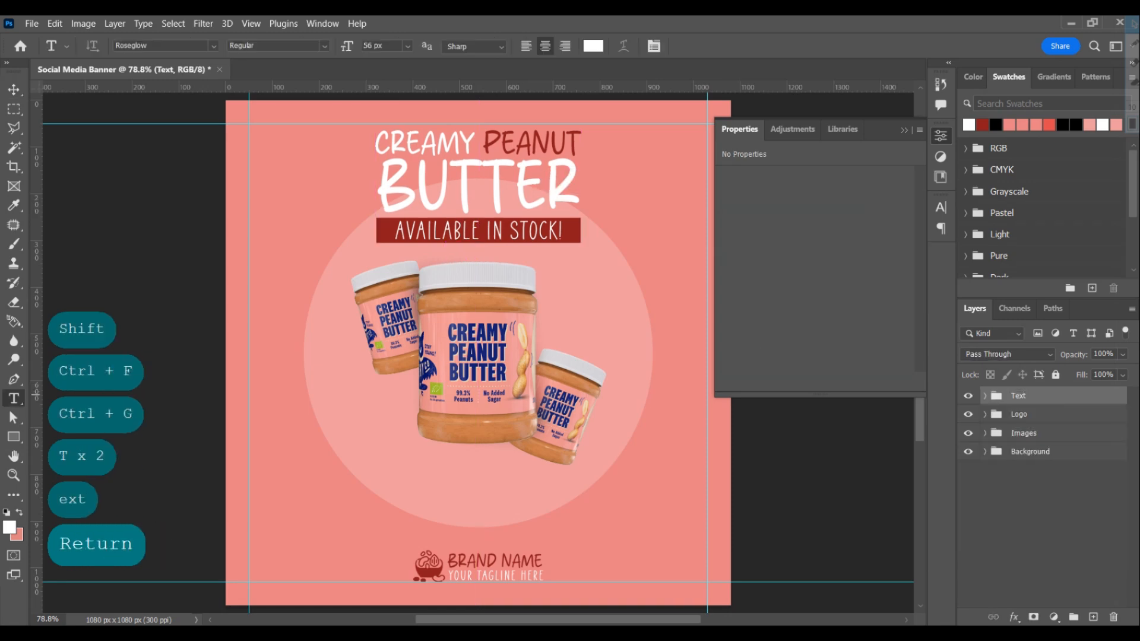
Add a white "Wow!" text in Roseglow at 56 px beside the large jar
click(941, 136)
click(593, 303)
text(Wow)
key(Return)
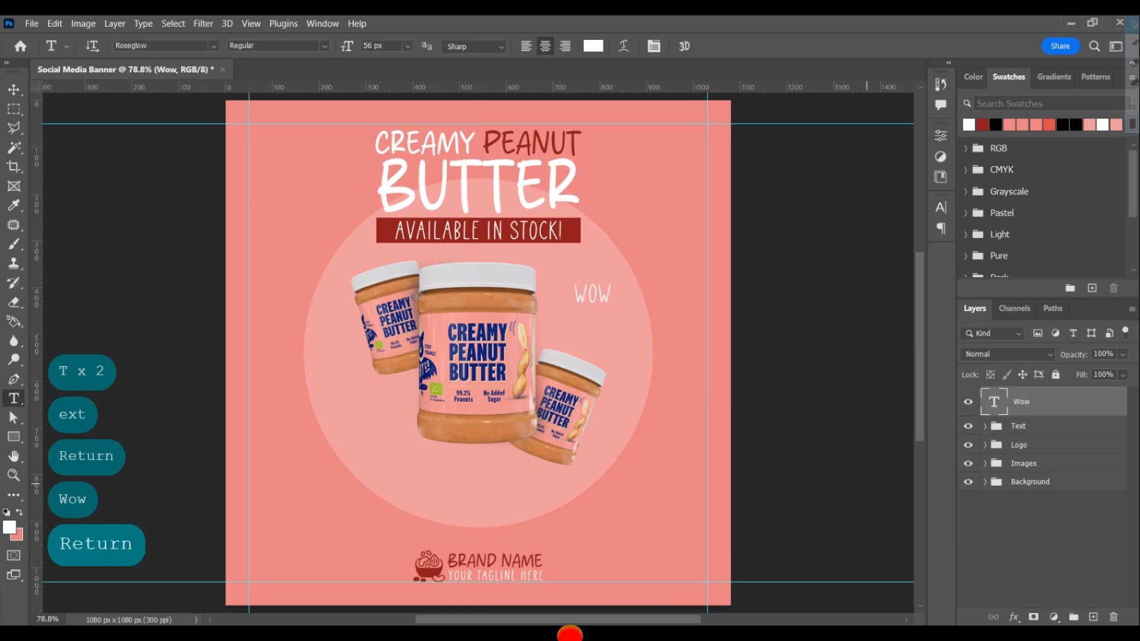
text(1)
key(BackSpace)
text(!)
key(Return)
Copy "Your favorites are back!" from the Notepad file and paste it as a separate text below "Wow!"
key(alt+Tab)
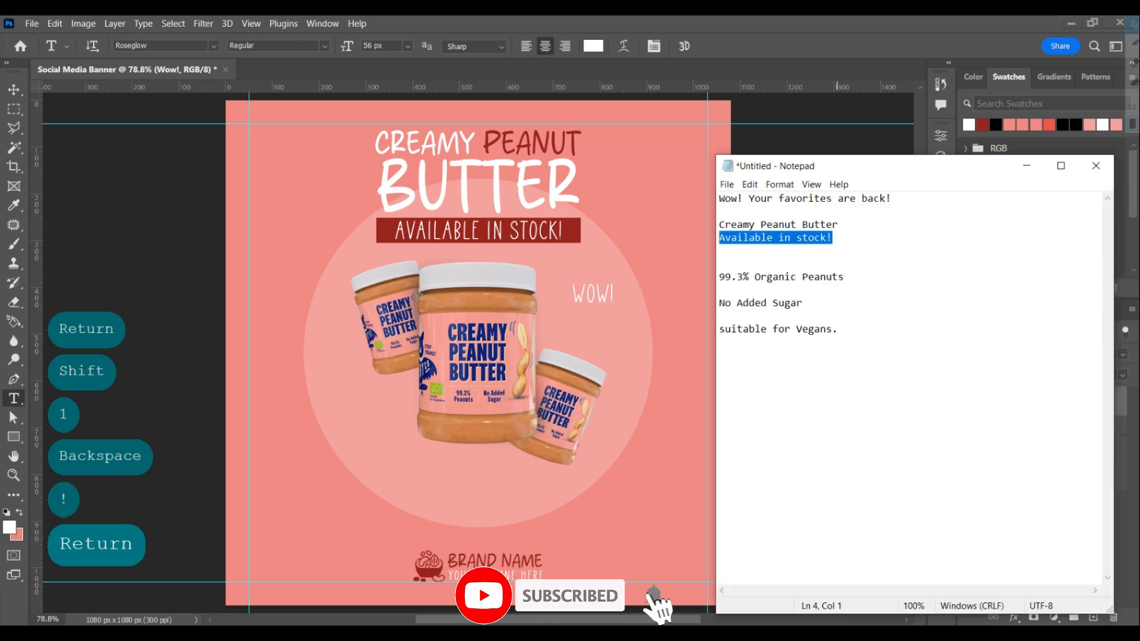
key(ctrl+c)
key(alt+Tab)
key(ctrl+v)
key(Return)
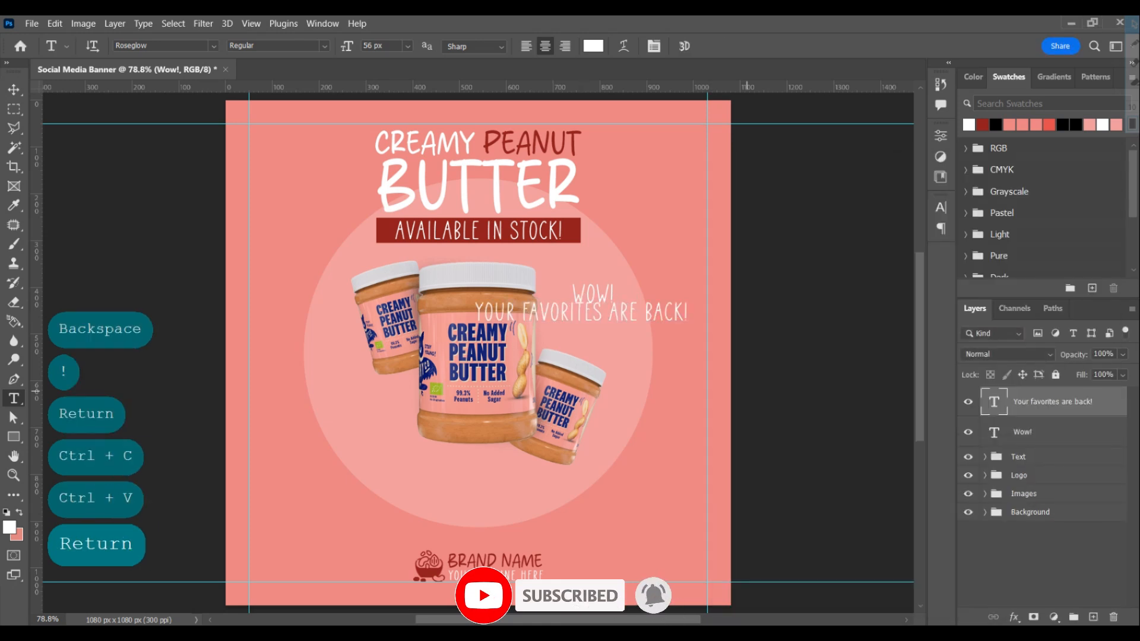
Break "Your favorites are back!" onto a second line after "favorites" and set its font size to 40 px
click(609, 311)
key(Return)
key(Return)
click(940, 207)
click(776, 246)
text(50)
key(Return)
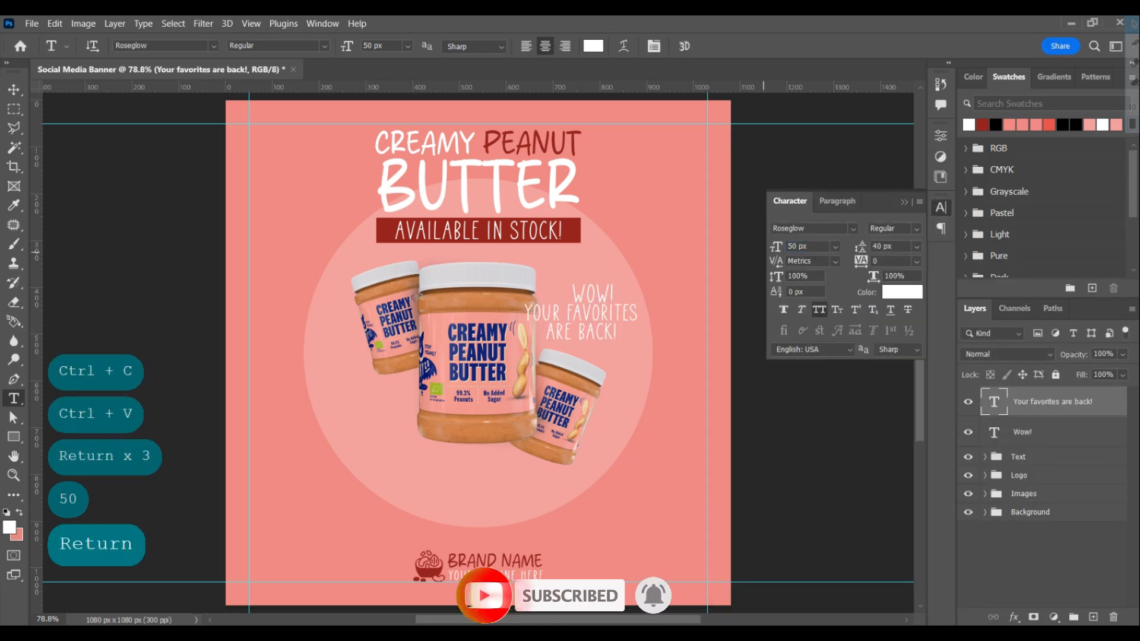
text(40)
key(Return)
Set the line spacing of the "Your favorites are back!" text to 38 px
click(917, 247)
click(861, 246)
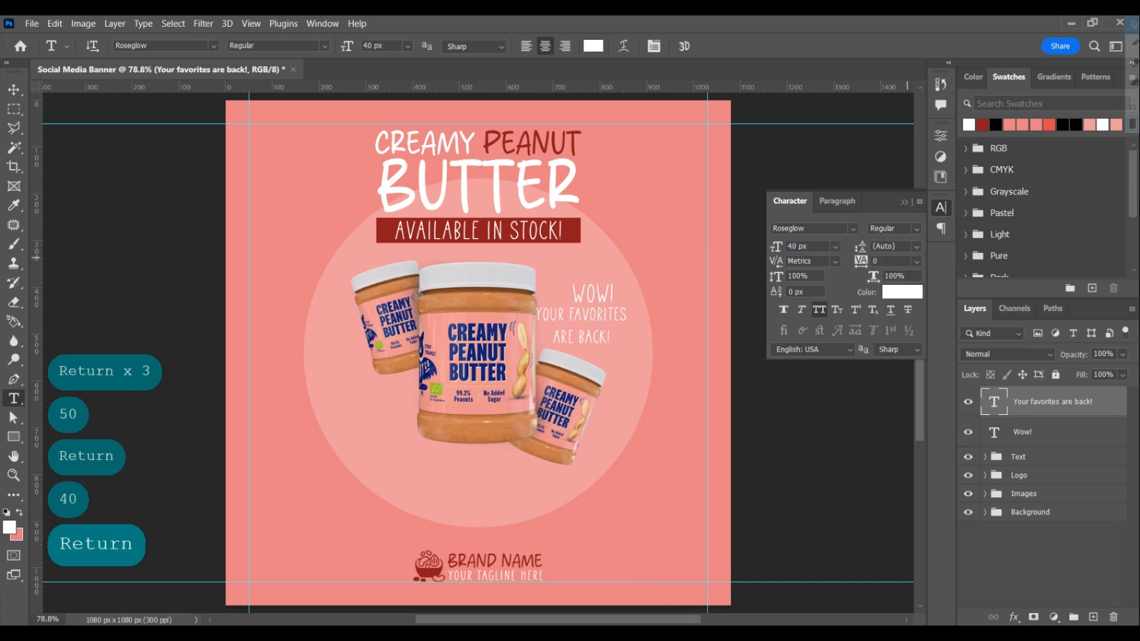
text(38)
key(Return)
Set the "Wow!" text to Paradise Cloud at 80 px and move both tag texts about 59 px right and 22 px down
click(1022, 432)
click(853, 228)
click(854, 229)
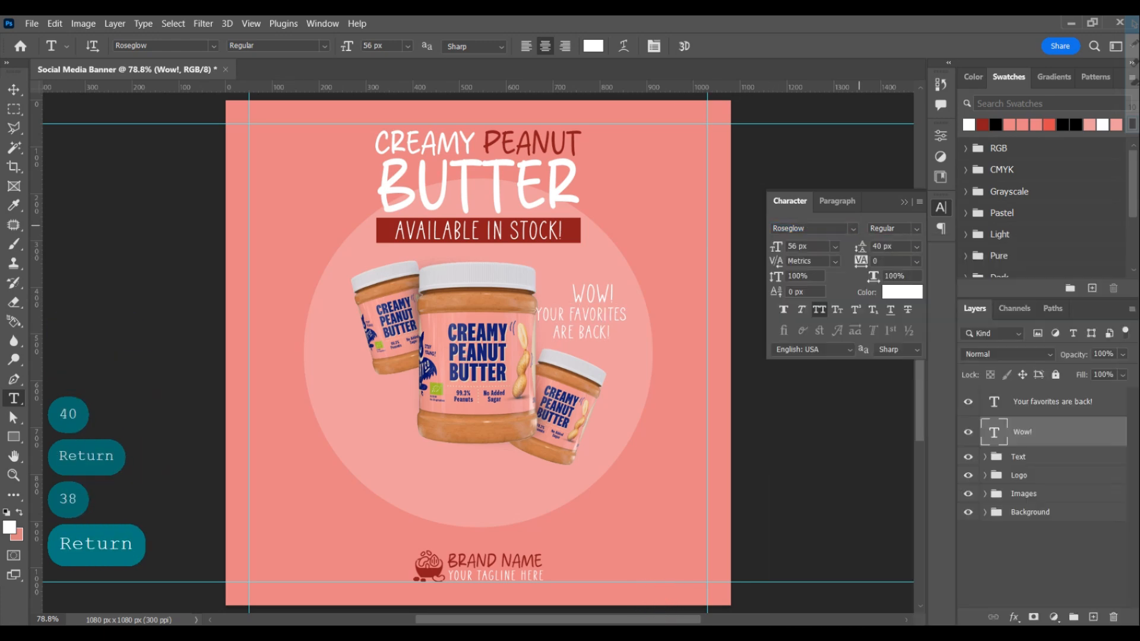
click(854, 228)
click(835, 287)
text(8)
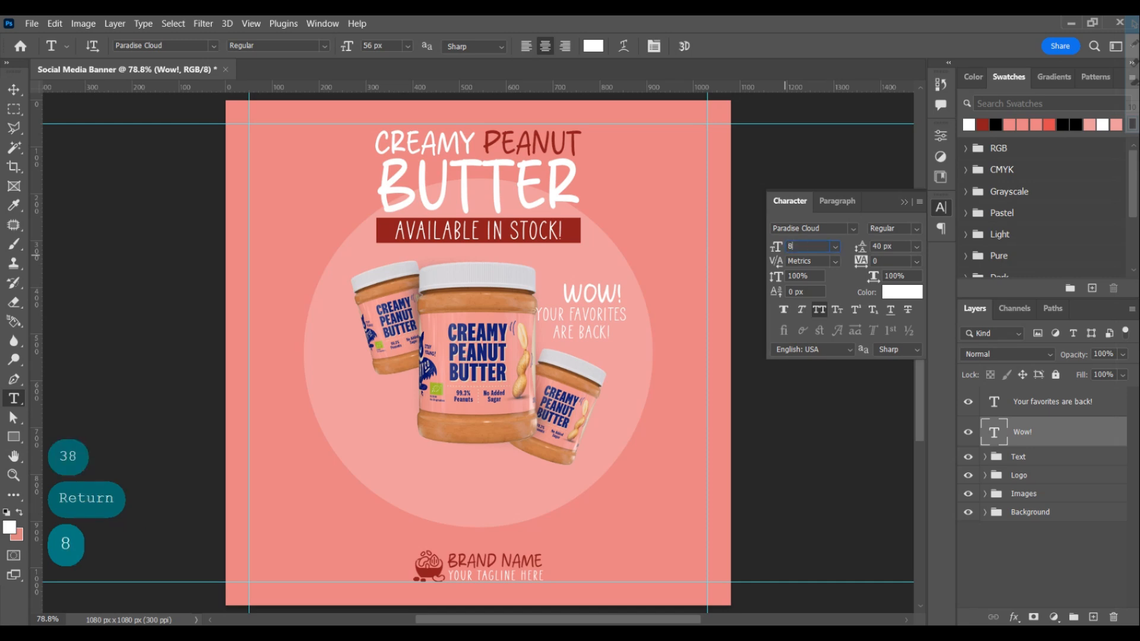
text(0)
key(Return)
ctrl+click(1052, 402)
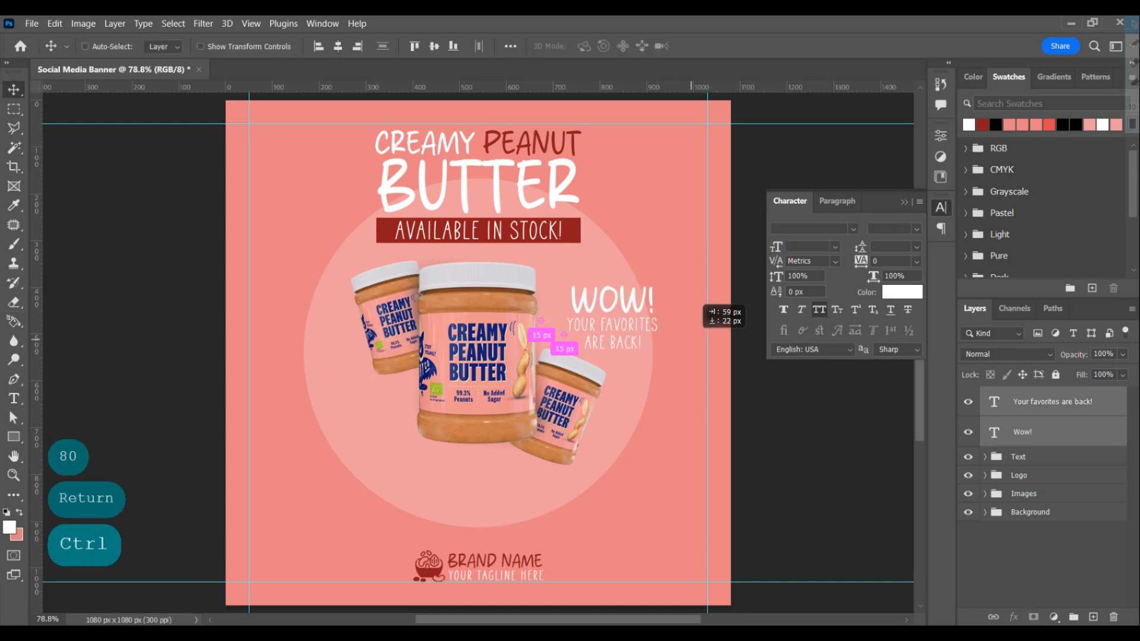
Create a 300 × 300 px polygon with 10 sides, a 100 px corner radius and a 75% star ratio
right_click(13, 437)
click(71, 503)
right_click(13, 437)
click(72, 479)
click(595, 398)
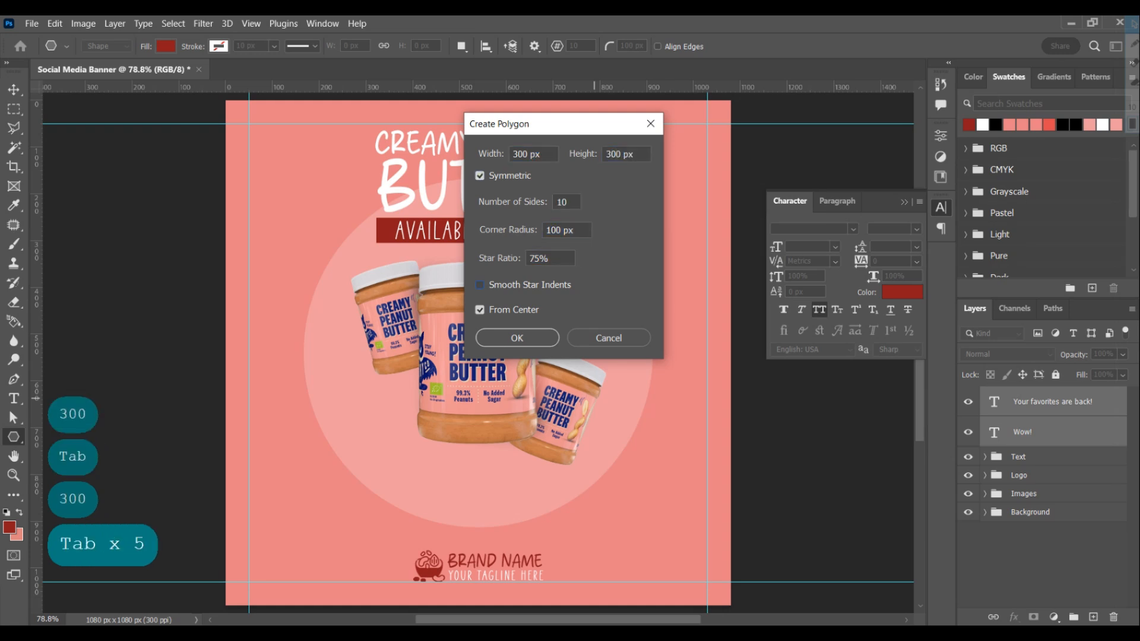
click(517, 338)
Fill the star polygon with white and place it behind the "Wow!" and "Your favorites are back!" texts
click(983, 125)
key(ctrl+[)
key(ctrl+[)
key(v)
drag(596, 408, 614, 330)
Group the two tag texts, coloured dark red, and centre the group on the white star
click(1033, 432)
ctrl+click(1051, 402)
key(ctrl+g)
ctrl+click(994, 421)
click(434, 46)
click(339, 46)
key(ctrl+d)
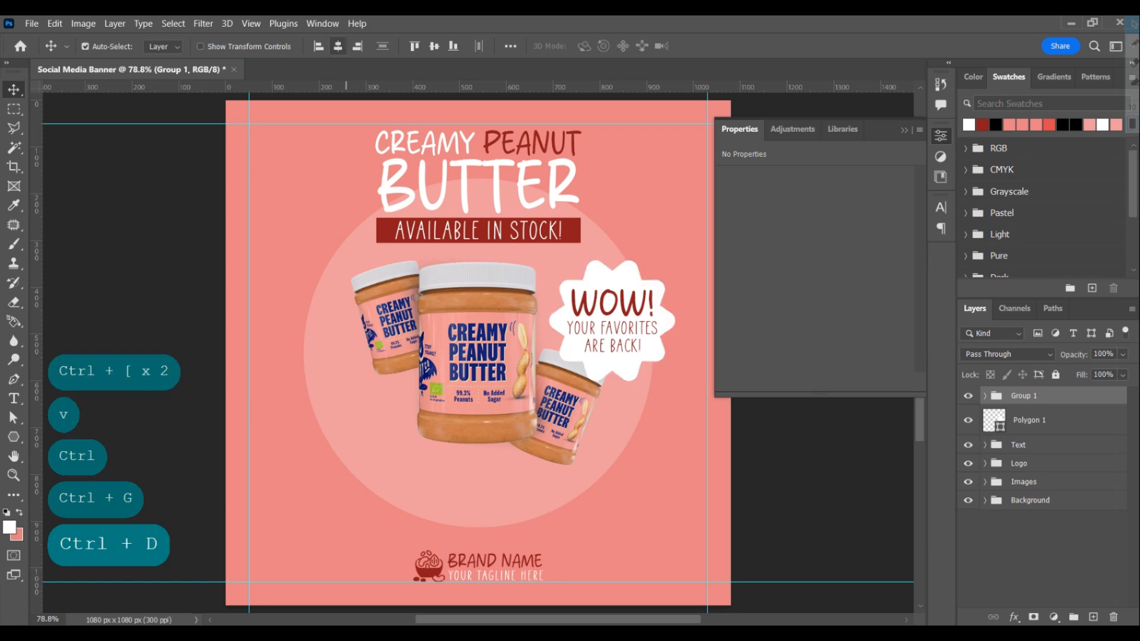
Add a black Linear Burn drop shadow to the star with 25% opacity, 60° angle, 10 px distance and 8 px size
click(1036, 420)
click(1013, 617)
click(1044, 605)
drag(831, 237, 953, 237)
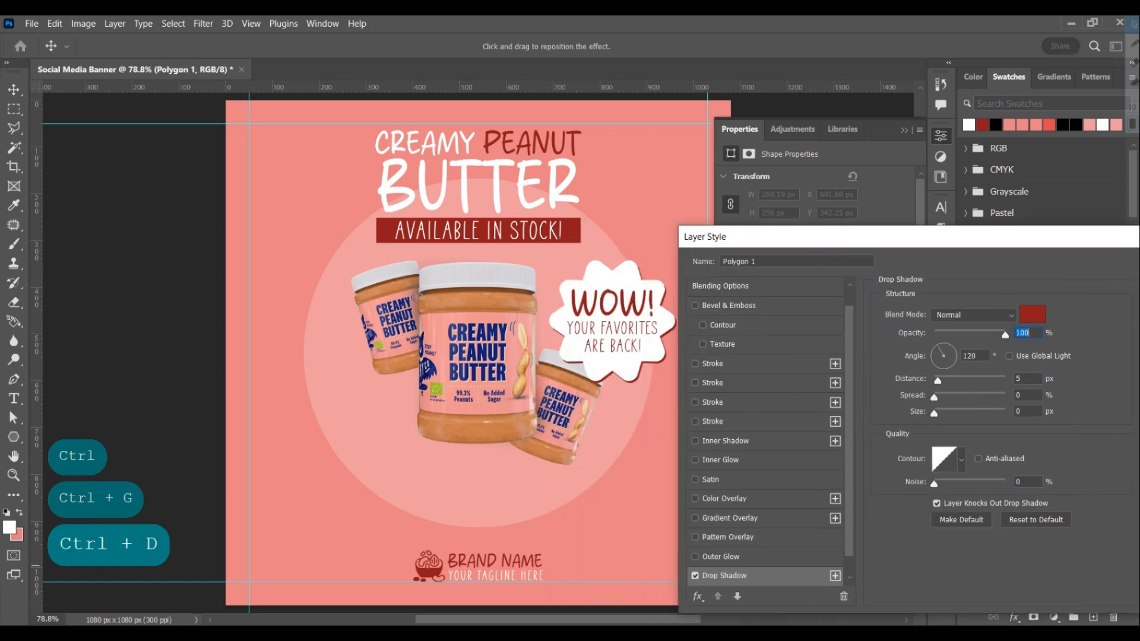
click(974, 316)
click(967, 331)
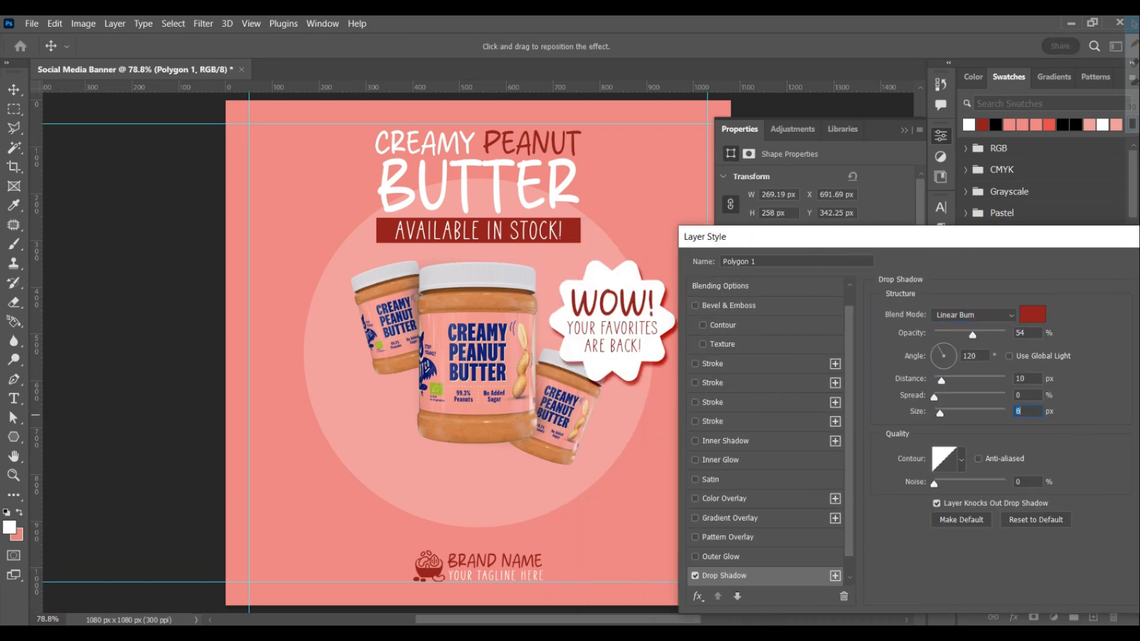
key(Return)
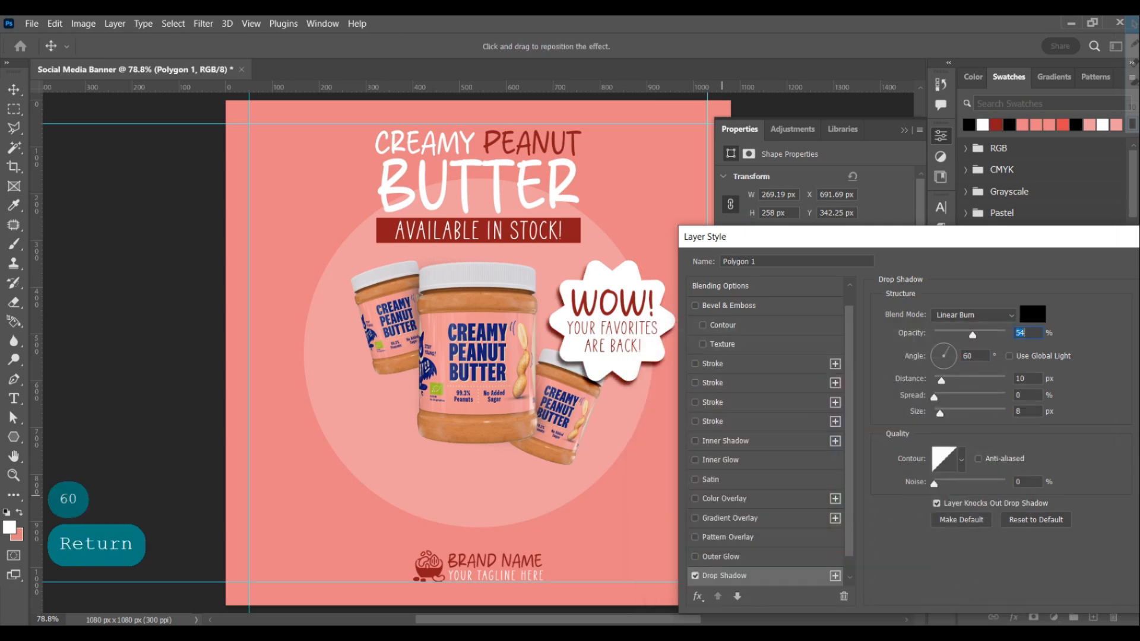
text(25)
key(Return)
Move the star polygon into the tag text group beneath the texts and rename the group "Tag"
drag(1030, 402, 1030, 397)
click(985, 396)
drag(1036, 419, 1036, 513)
click(985, 396)
double_click(1027, 396)
text(Tag)
key(Return)
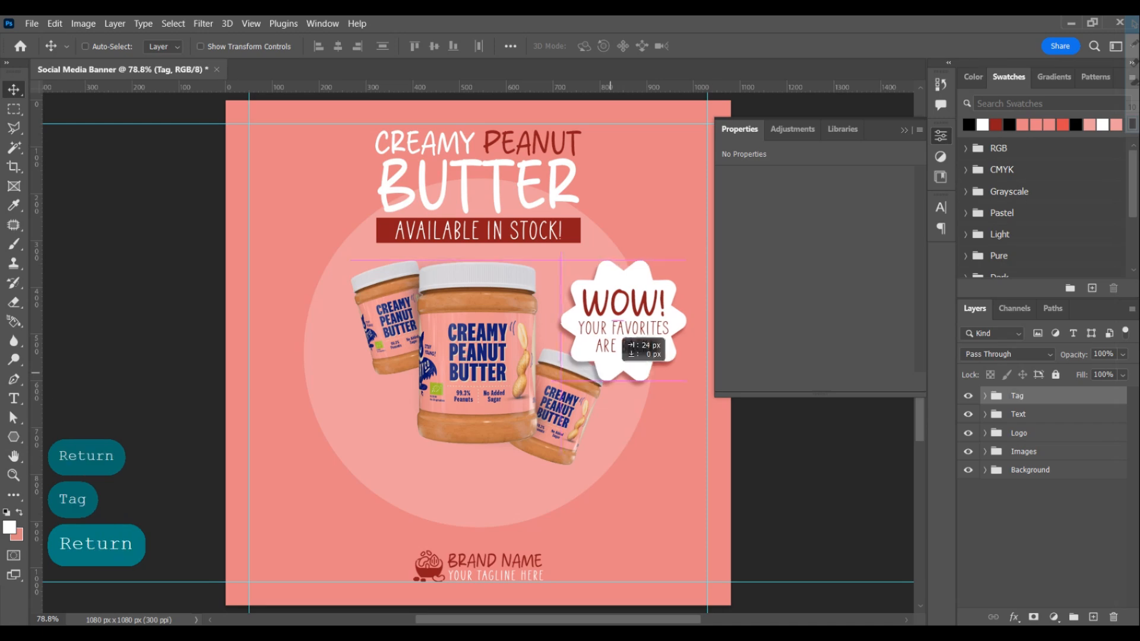
Scale the Tag group to about 79% at the circle's right edge and reorder the groups as Logo, Text, Tag
key(ctrl+t)
drag(632, 314, 631, 328)
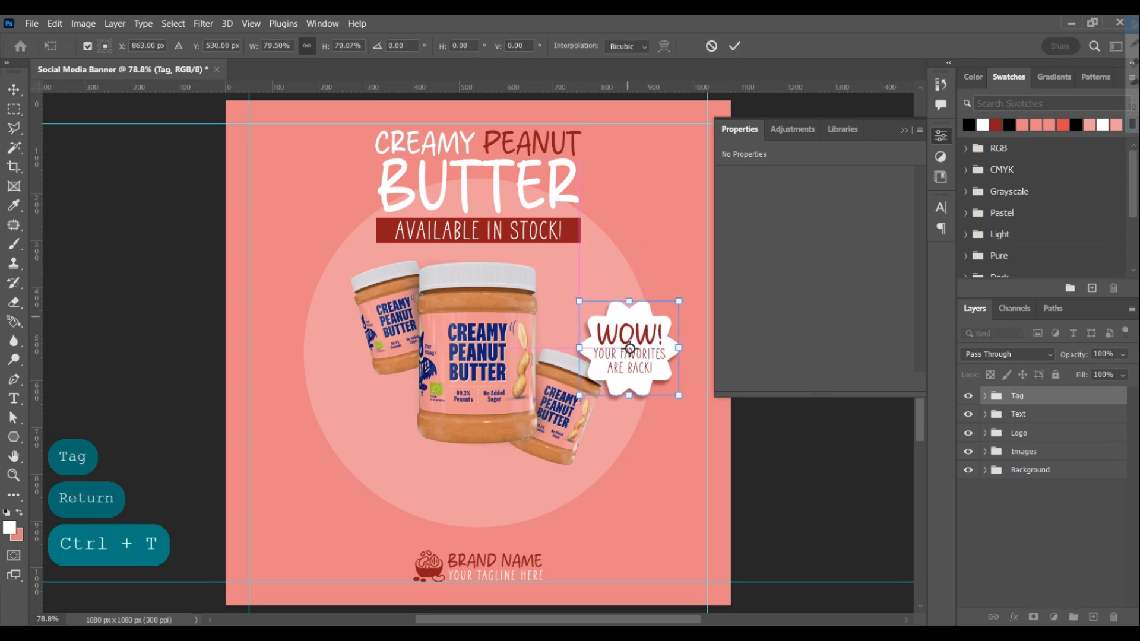
key(Return)
mouse_move(1030, 396)
mouse_down()
mouse_move(1030, 442)
mouse_move(1030, 389)
mouse_up()
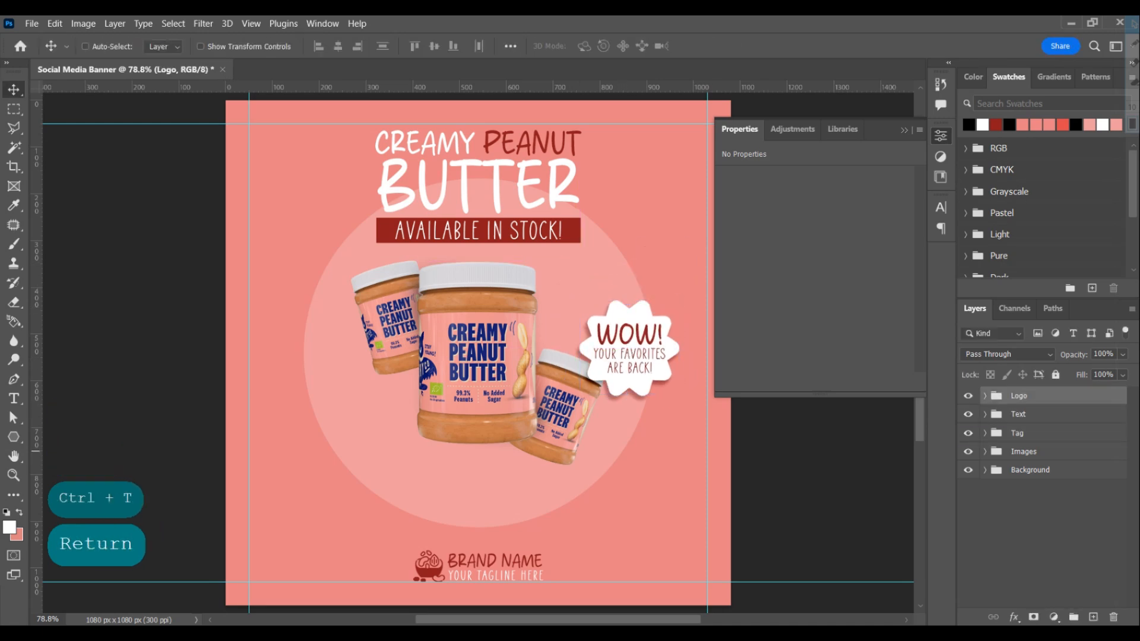
Create a 150 × 150 px ten-sided star with a coral red fill near the canvas's lower left, layered above Images
click(1017, 455)
click(263, 424)
text(150)
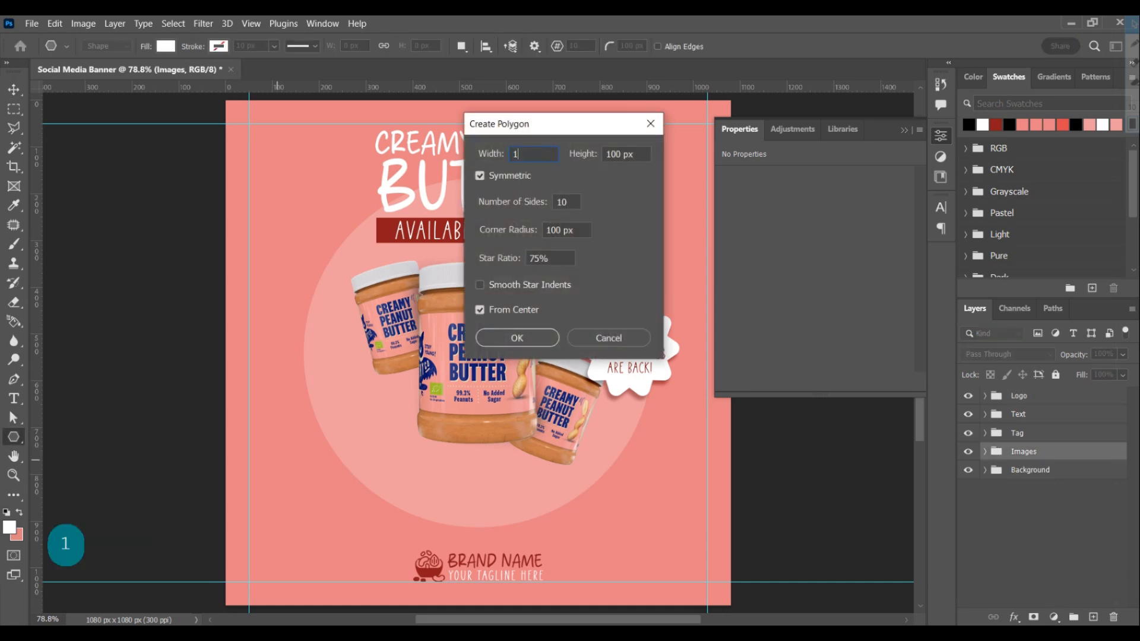
key(Tab)
text(150)
key(Return)
key(v)
Copy "99.3%" from the Notepad notes and add it as a new centered text just below the star
scroll(478, 357, up, 2)
key(z)
drag(227, 494, 285, 493)
key(space)
drag(395, 511, 323, 364)
key(alt+Tab)
click(749, 277)
drag(749, 277, 719, 278)
key(ctrl+c)
click(13, 398)
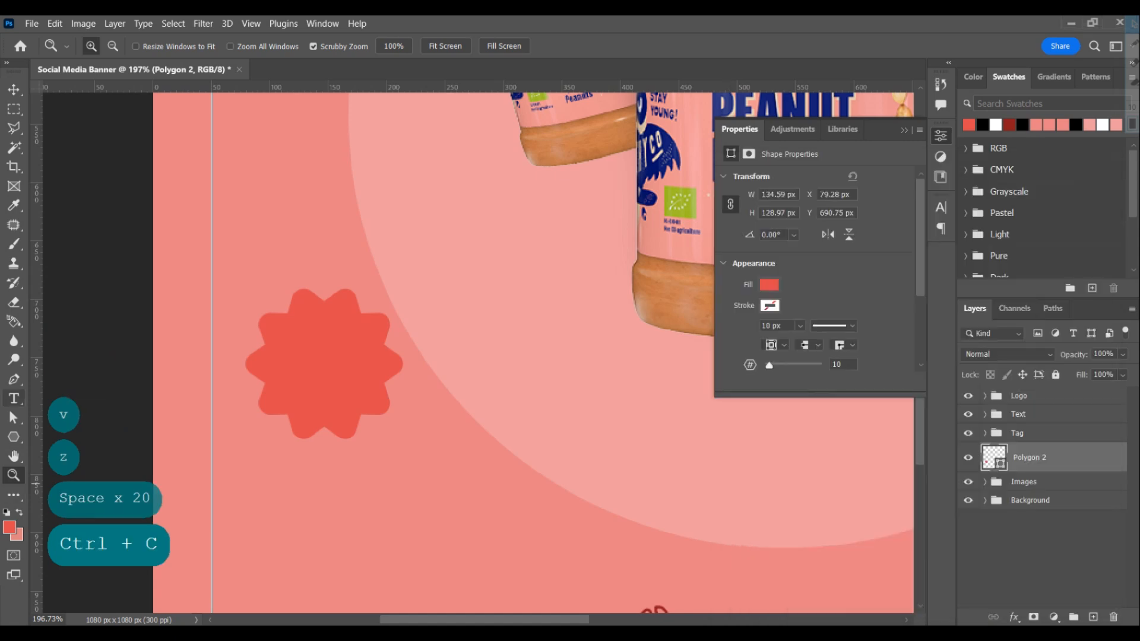
click(465, 469)
key(ctrl+v)
key(Return)
Paste "Organic Peanuts" from the Notepad notes beneath 99.3% in the same text, split over two lines
key(alt+Tab)
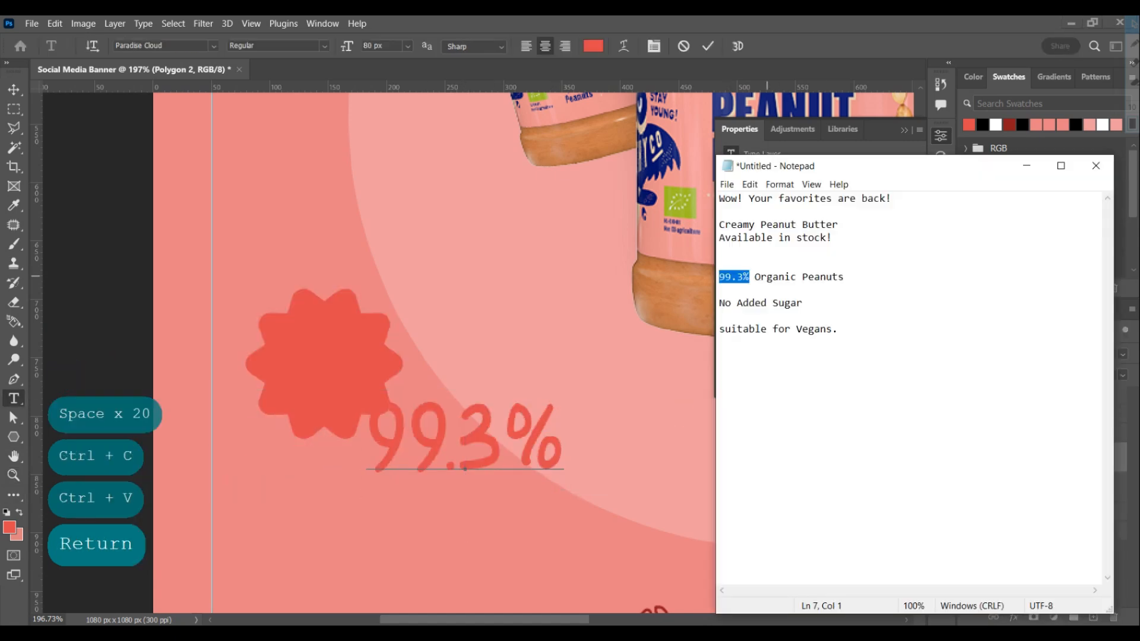
drag(833, 276, 843, 276)
key(ctrl+c)
key(alt+Tab)
key(ctrl+v)
key(Return)
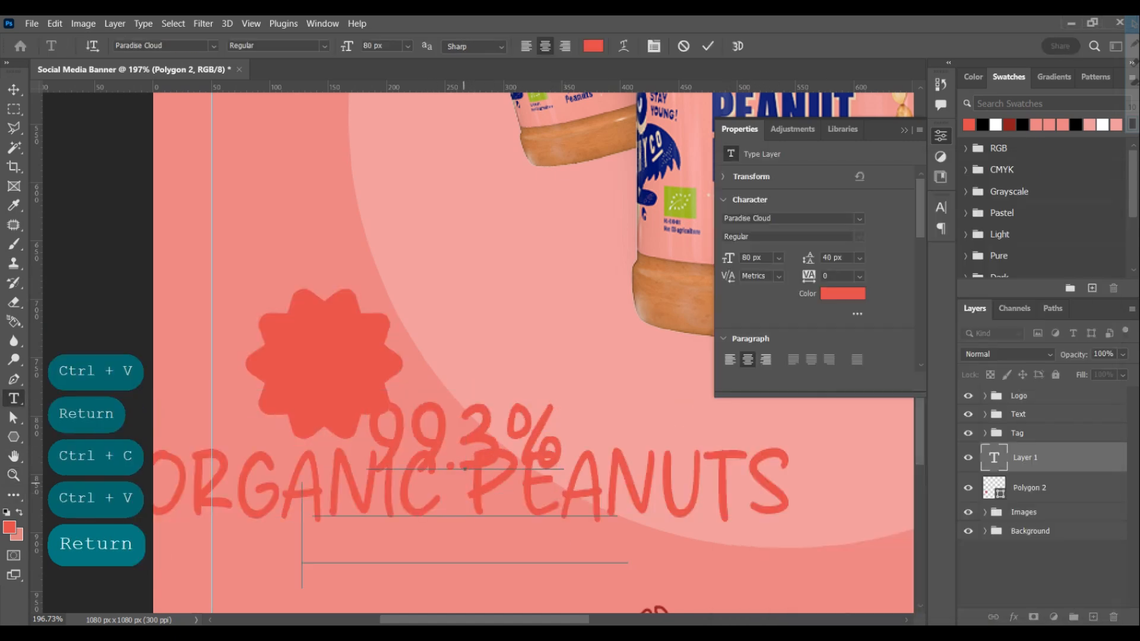
Set the Organic Peanuts lines to 30 px size with 30 px leading
text(30)
key(Return)
click(860, 258)
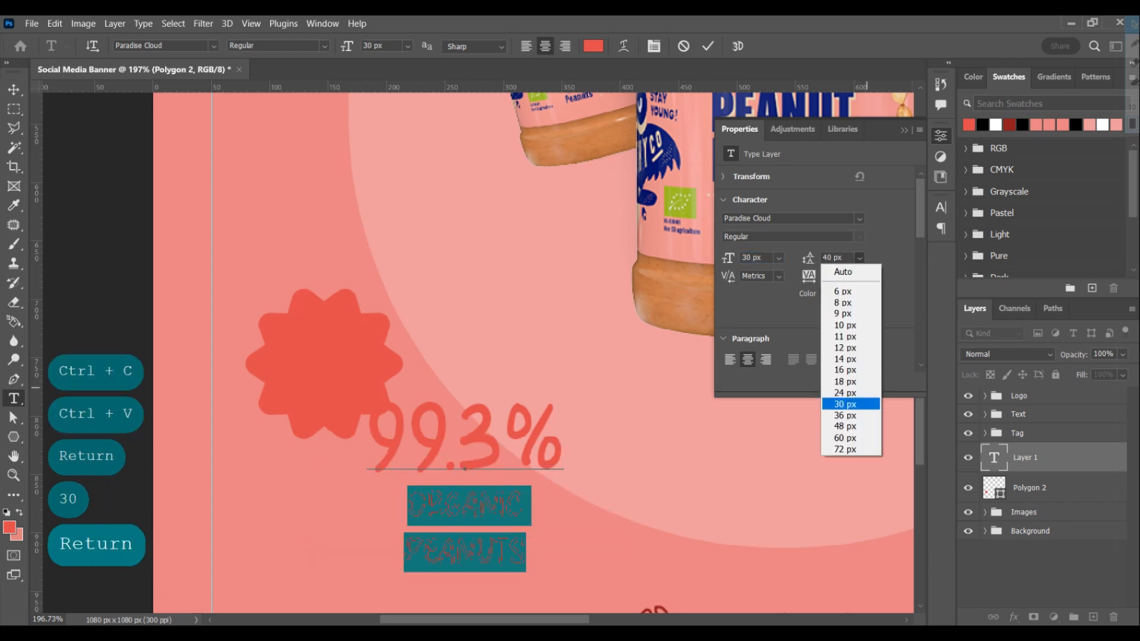
click(850, 404)
Set the 99.3% line to 50 px and color the whole text white
drag(565, 441, 350, 438)
text(40)
key(Return)
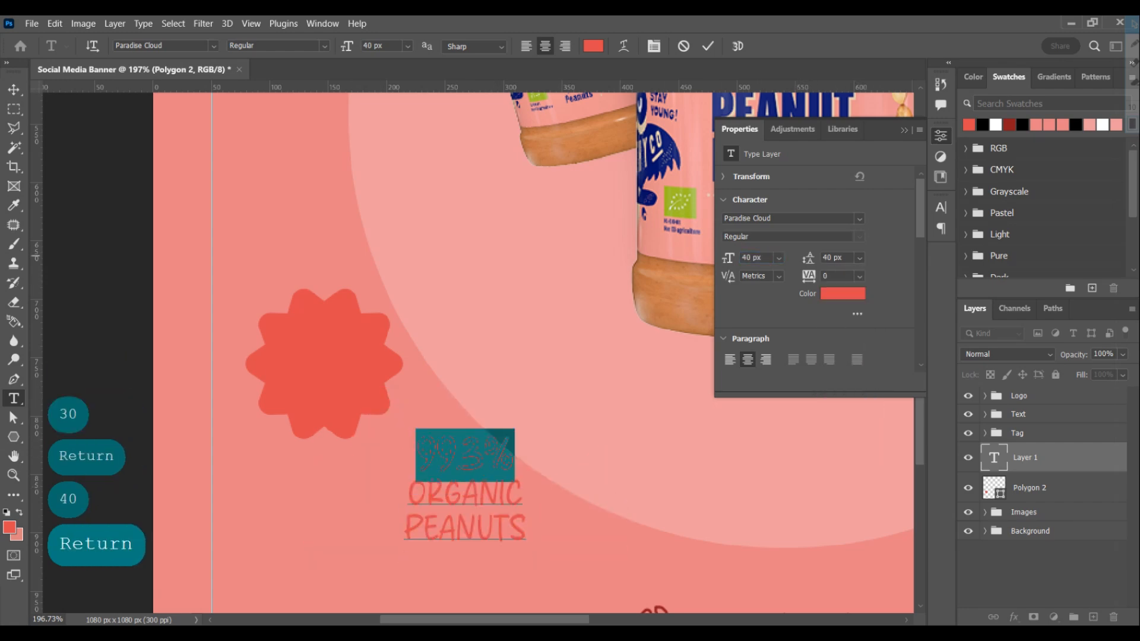
text(50)
key(Return)
key(Return)
click(995, 125)
Center the 99.3% Organic Peanuts text on the coral star and scale it to 80%
ctrl+click(994, 488)
key(v)
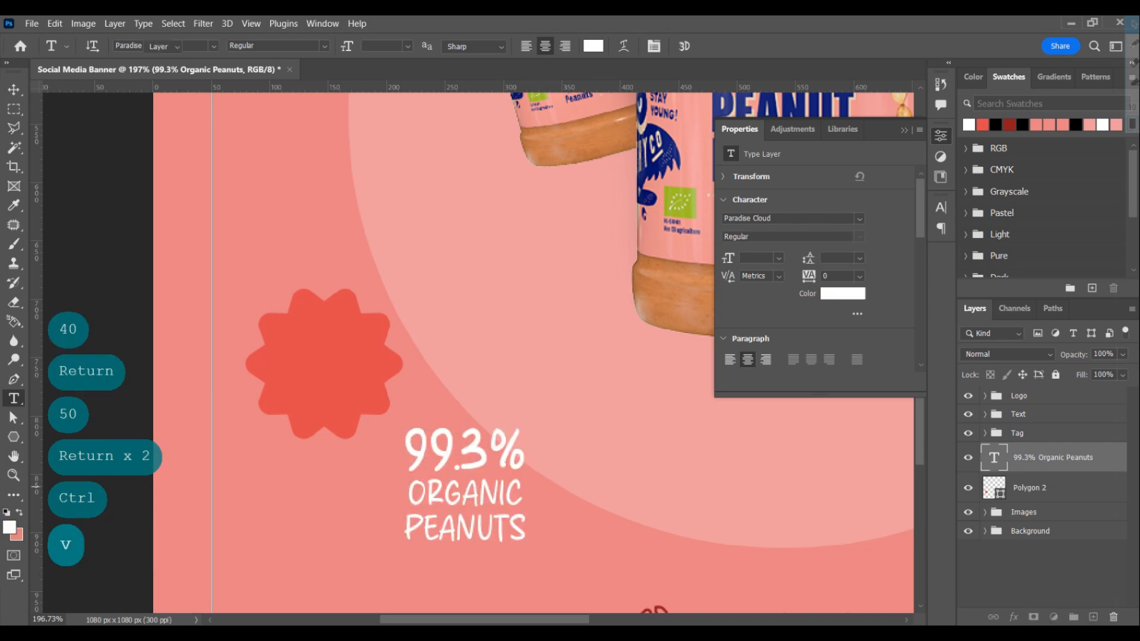
click(335, 46)
click(433, 46)
key(ctrl+d)
key(ctrl+t)
click(345, 46)
text(80)
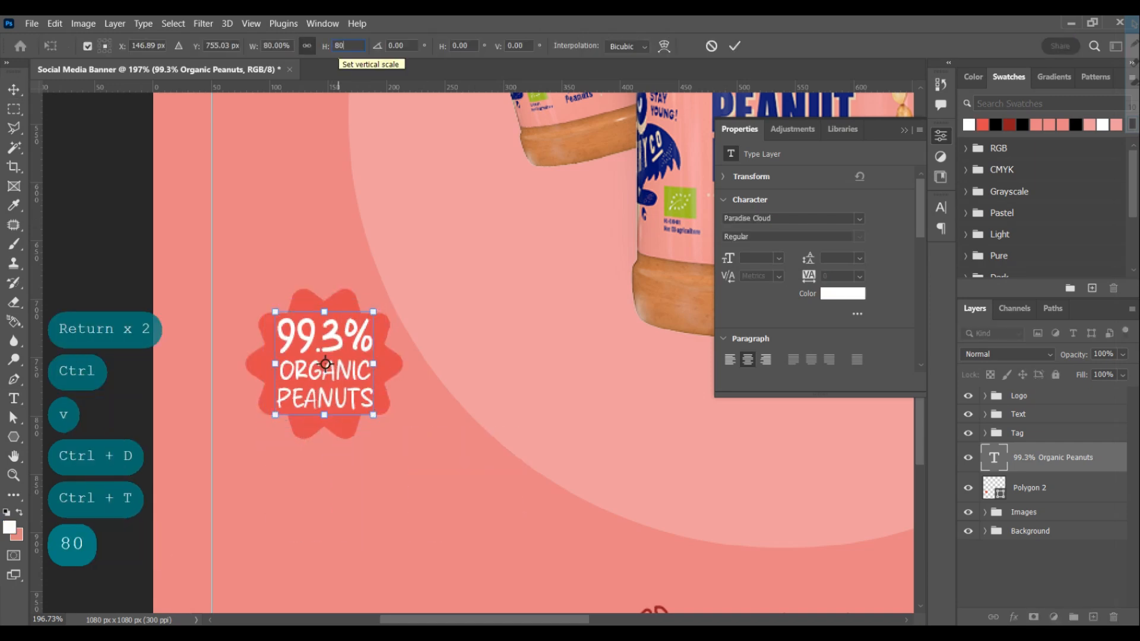
key(Return)
key(Return)
Shrink the badge text further to about 88% and recenter it on the star
key(ctrl+t)
drag(324, 310, 324, 321)
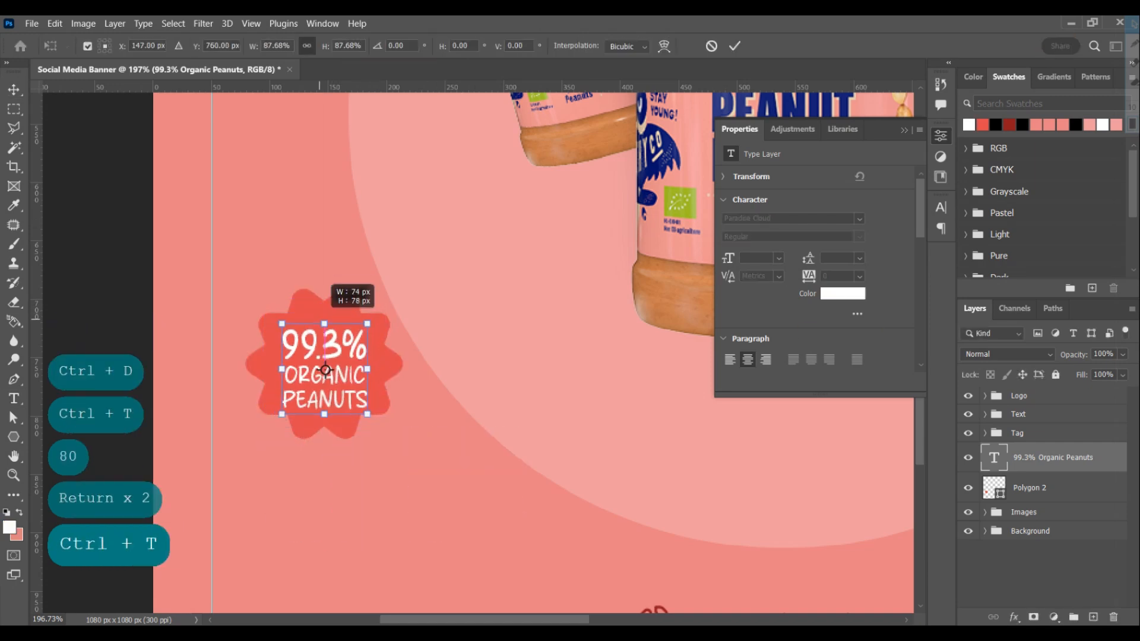
key(Return)
ctrl+click(994, 488)
key(ctrl+d)
Group the badge text with its star and name the group "01"
key(ctrl+minus)
key(space)
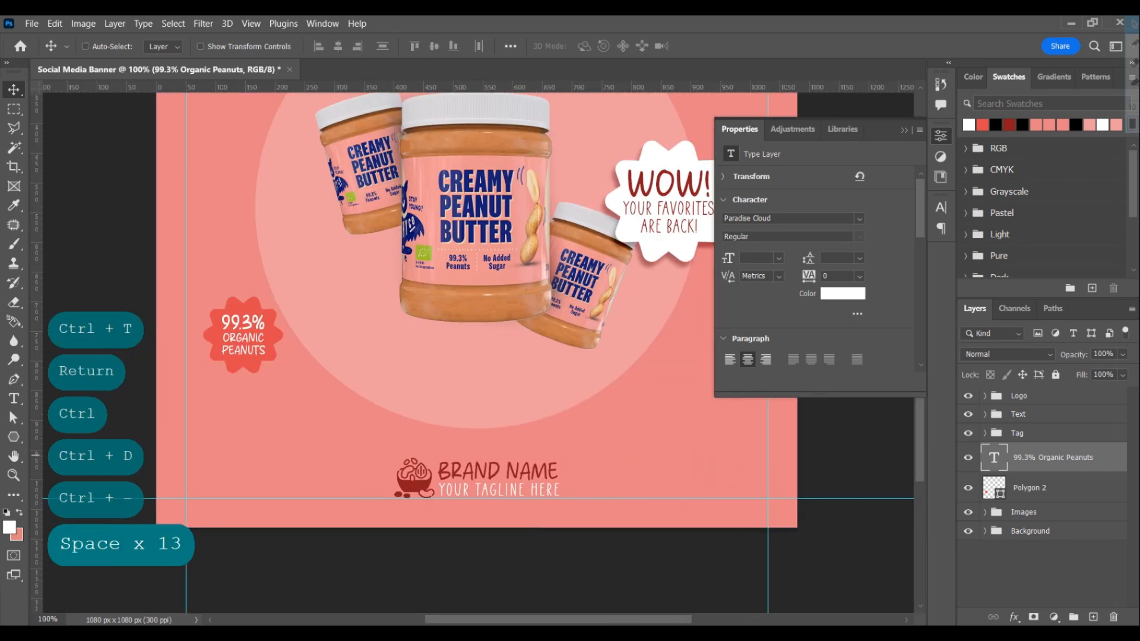
key(ctrl+g)
text(01)
key(Return)
Duplicate the badge twice as a side-by-side row below it, group the copies and center the original horizontally above them
drag(257, 310, 257, 397)
drag(257, 406, 358, 407)
ctrl+click(1033, 473)
key(ctrl+g)
click(338, 46)
key(ctrl+d)
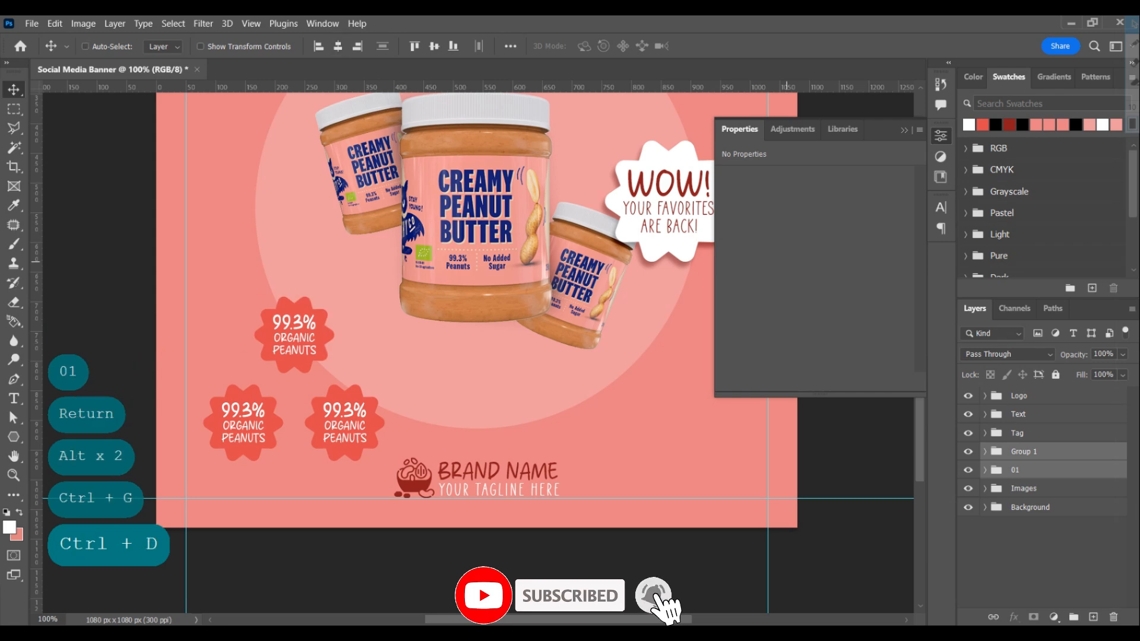
Nudge the upper badge down 6 px and place its group above the two ungrouped copies in the layer stack
key(Down)
key(Down)
key(Down)
key(Down)
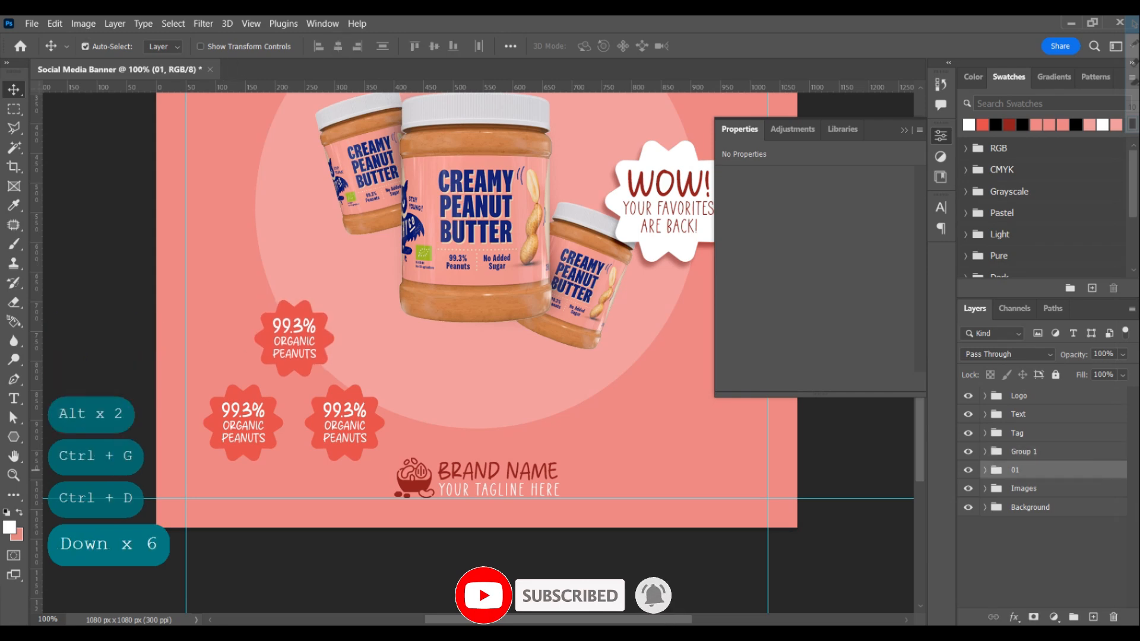
key(ctrl+bracketright)
right_click(1021, 452)
Replace 99.3% in the lower-right badge with "No", copied from the Notepad notes
key(ctrl+c)
key(t)
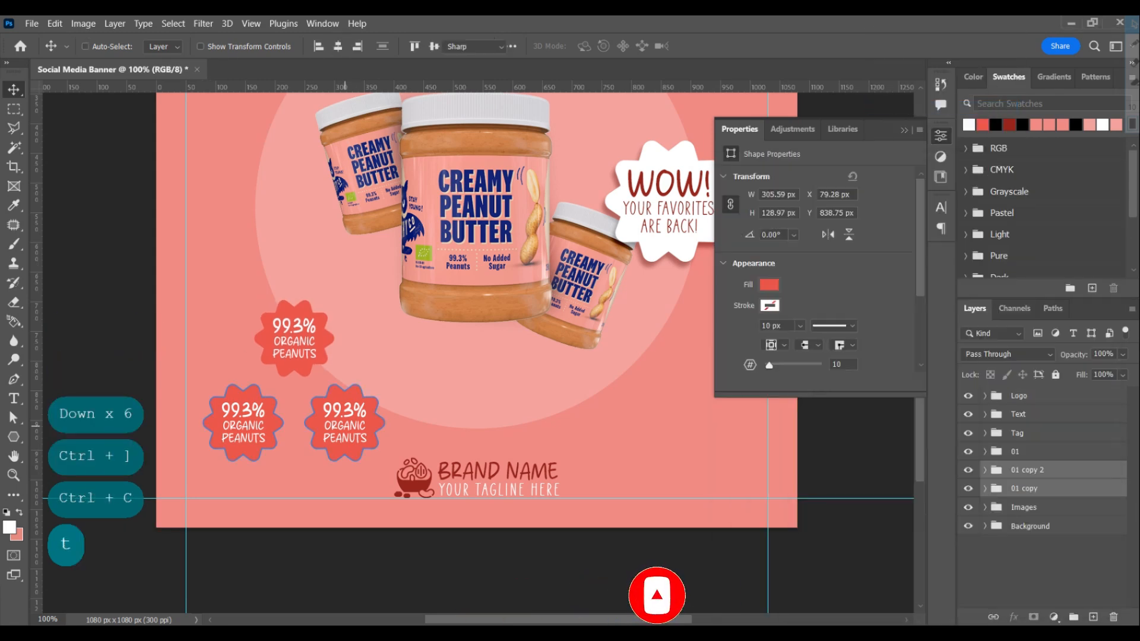
double_click(344, 410)
key(ctrl+v)
Replace the Organic Peanuts lines in the lower-right badge with "Added Sugar" from the Notepad notes
key(Down)
key(Up)
key(Right)
key(shift+Down)
key(shift+Down)
key(alt+Tab)
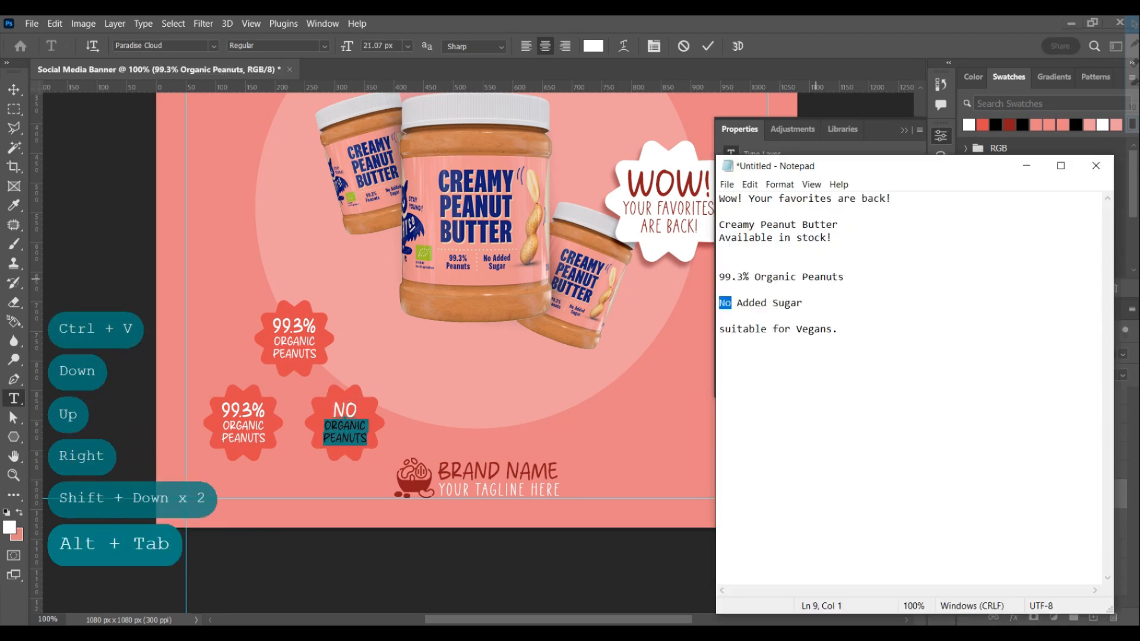
drag(802, 303, 737, 303)
key(ctrl+c)
key(alt+Tab)
key(ctrl+v)
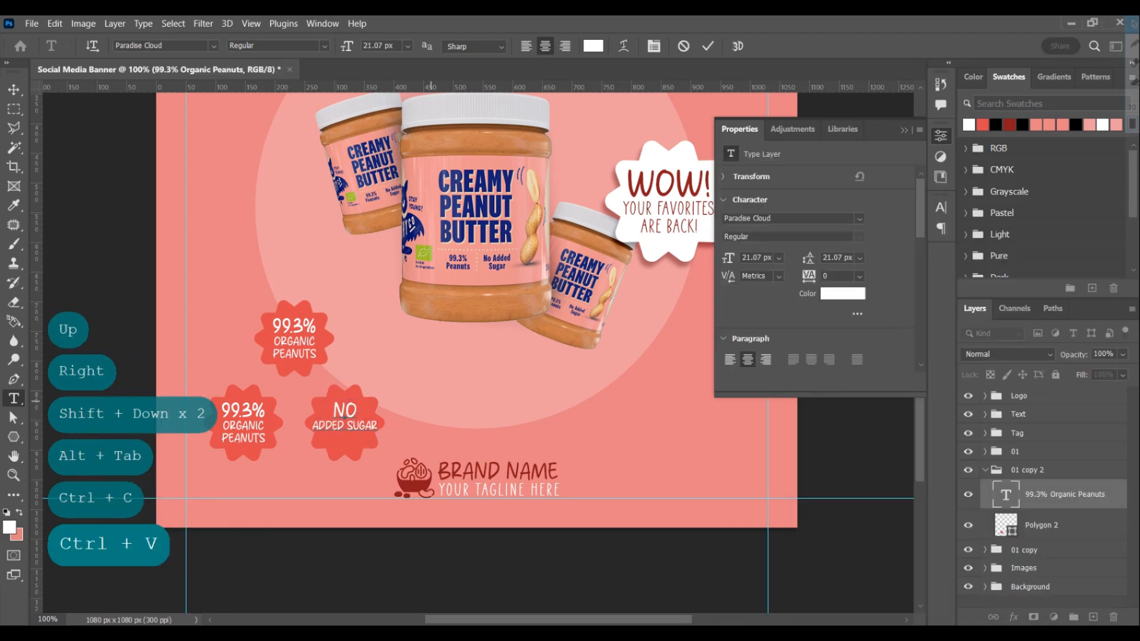
key(Return)
Set the Added Sugar line to 20 px
drag(308, 424, 380, 425)
click(736, 255)
text(20)
key(Return)
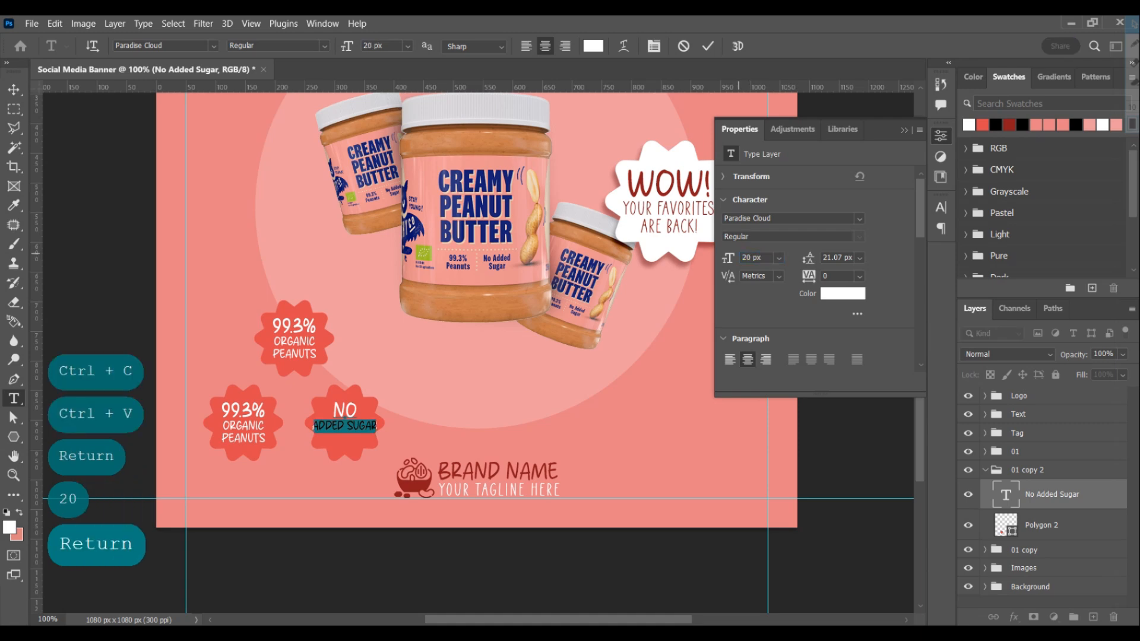
ctrl+click(1006, 524)
key(Return)
key(ctrl+d)
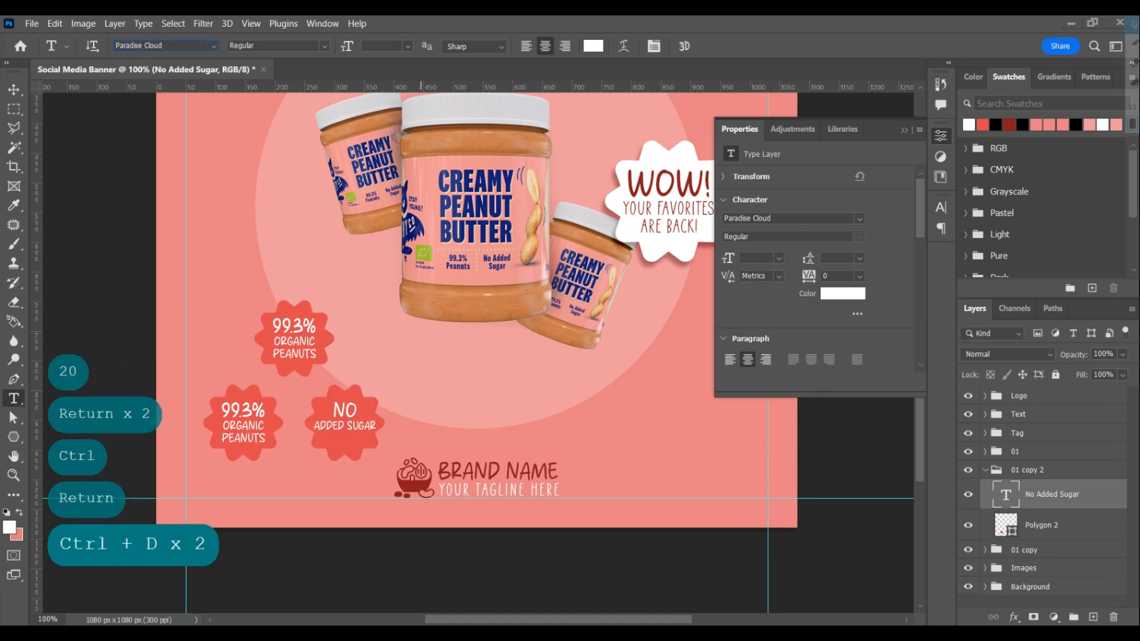
Set the word No in the lower-right badge to 40 px and center the text on its star
key(t)
key(ctrl+d)
text(40)
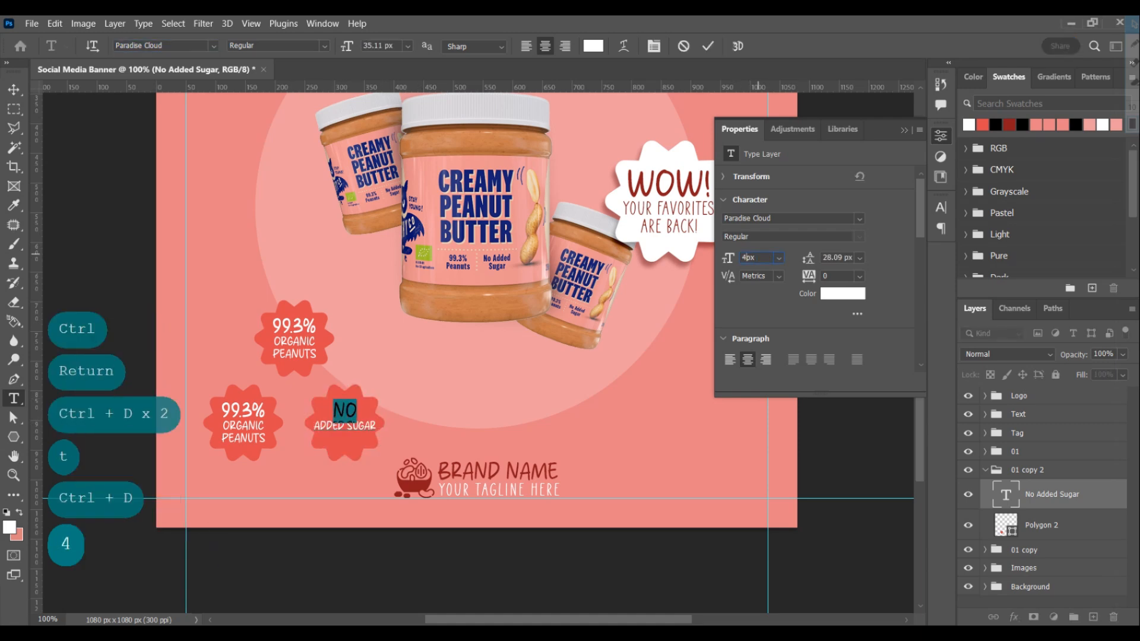
key(Return)
key(Return)
key(ctrl)
key(v)
key(ctrl+d)
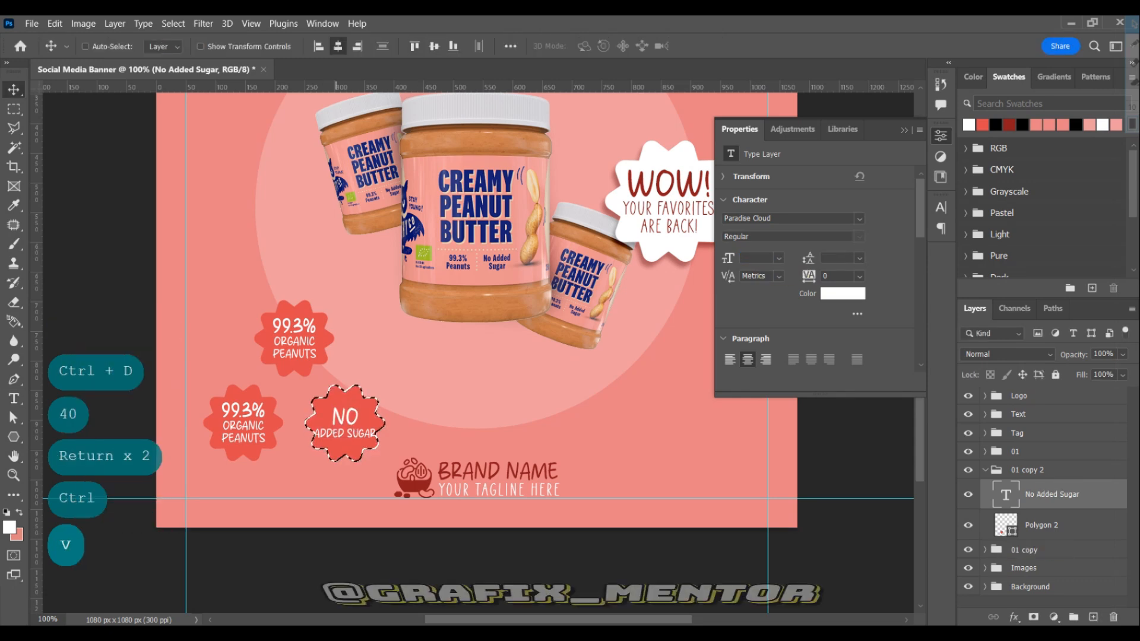
Reduce the Added Sugar line to 18 px and recenter the text on its star
key(t)
drag(320, 434, 408, 437)
key(Left)
key(Left)
key(shift+Down)
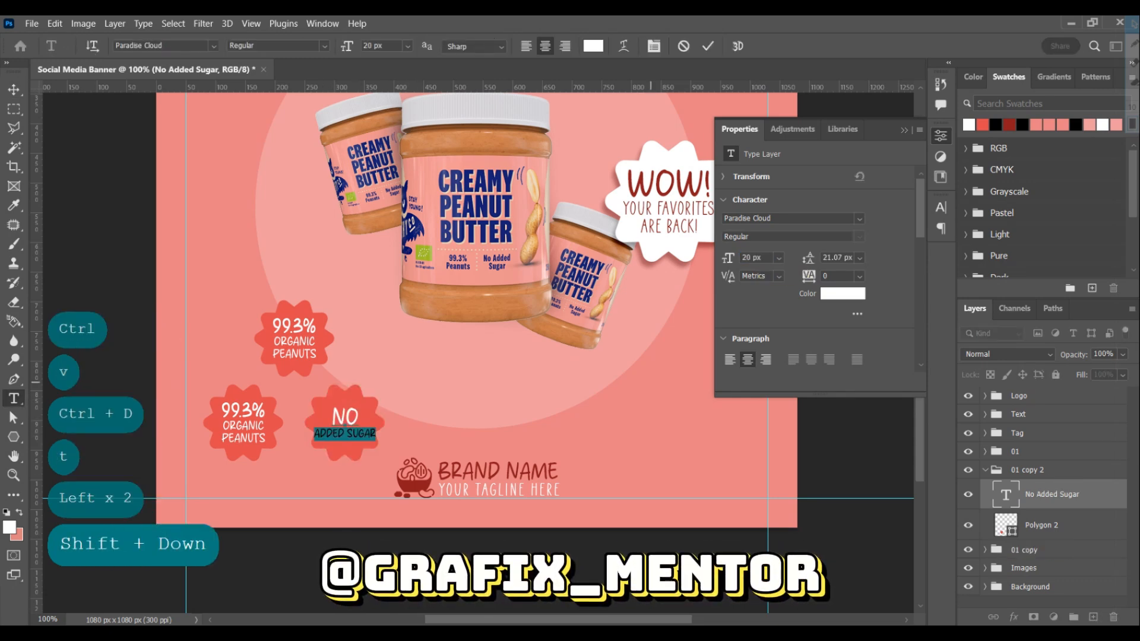
text(18)
key(Return)
key(ctrl)
key(v)
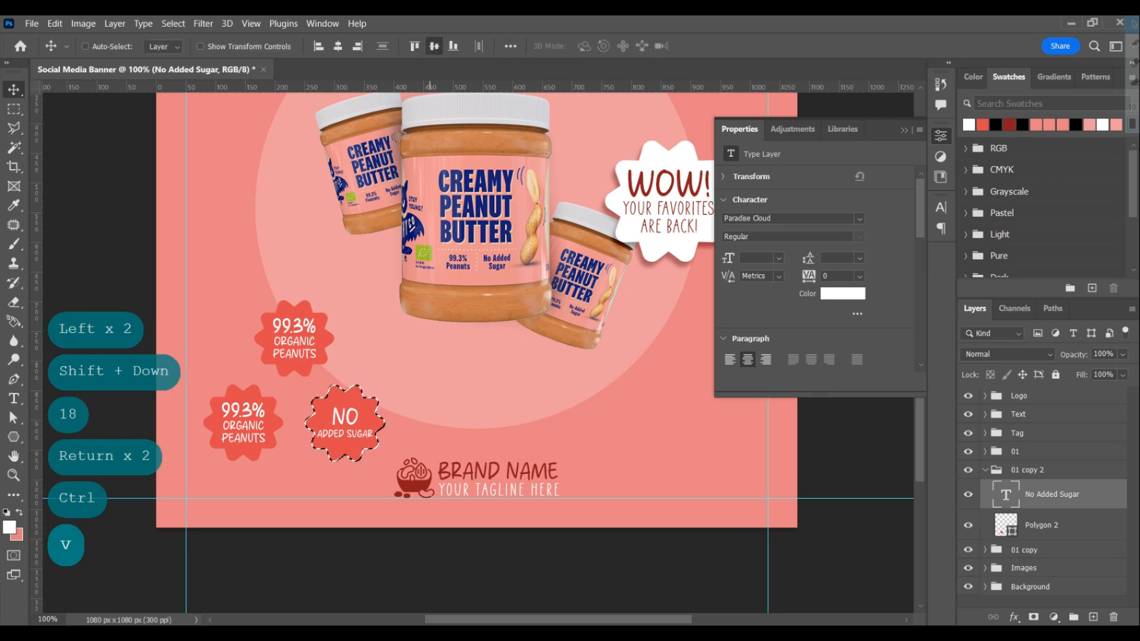
key(ctrl+d)
Replace 99.3% in the lower-left badge with "suitable" from the Notepad notes and set it to 30 px
key(alt+Tab)
drag(719, 329, 767, 328)
key(ctrl+c)
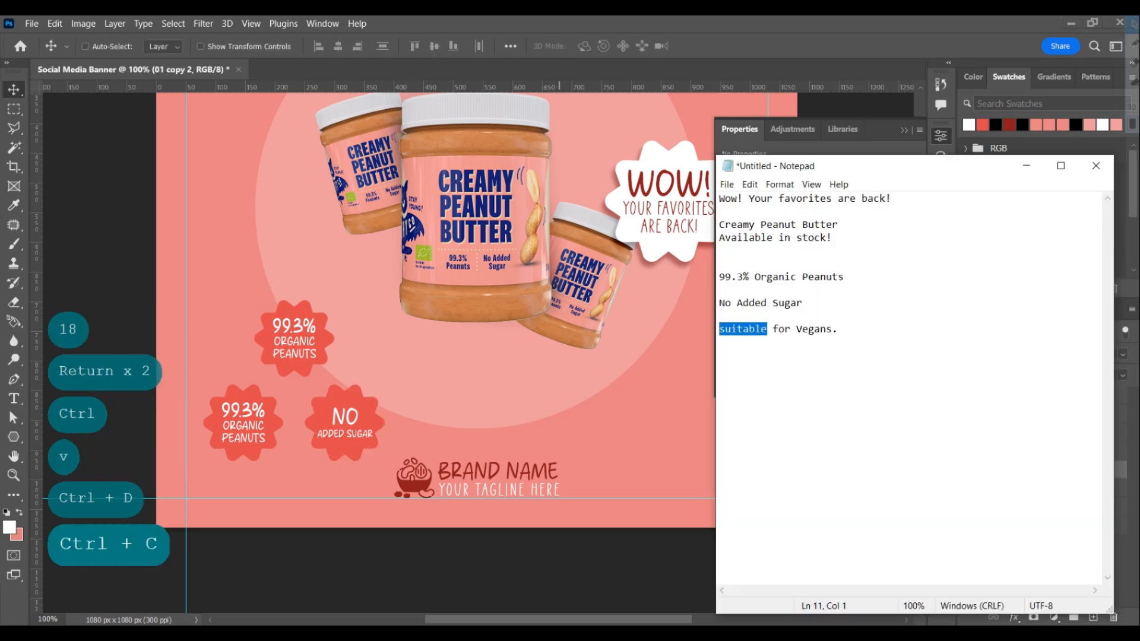
key(alt+Tab)
key(t)
drag(222, 410, 266, 411)
key(ctrl+v)
key(shift+Up)
text(30)
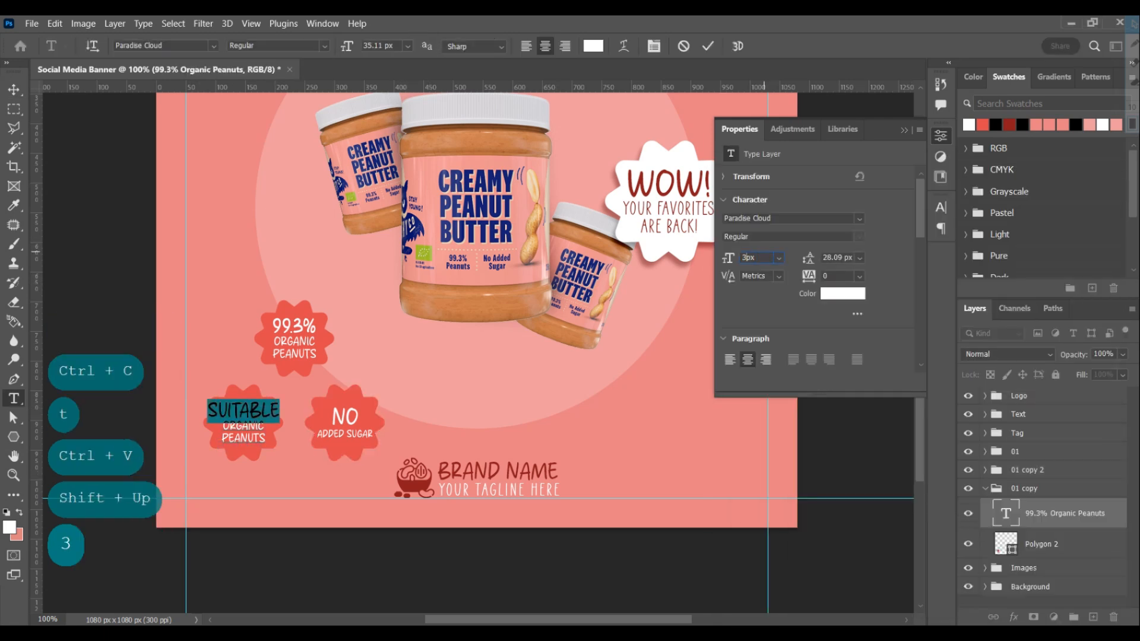
key(Return)
Replace Organic Peanuts in the lower-left badge with "for Vegans." from the Notepad notes
key(alt+Tab)
drag(769, 328, 839, 328)
key(ctrl+c)
key(alt+Tab)
key(ctrl+v)
key(Return)
Center the "suitable for Vegans." text on its star and scale it to 90%
key(v)
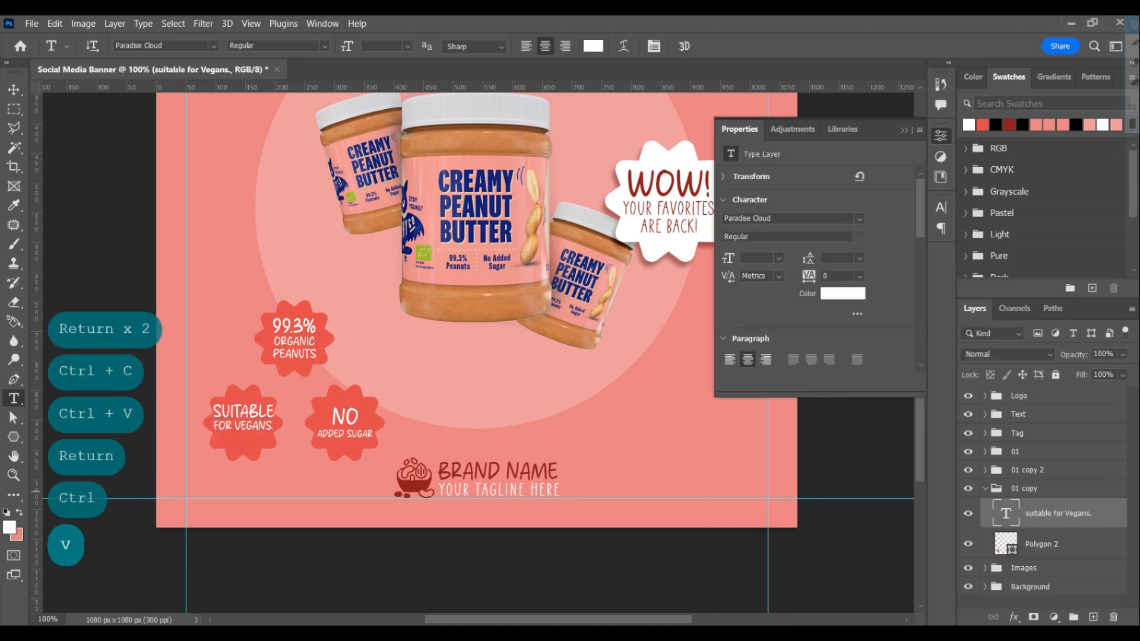
key(ctrl+d)
key(ctrl+t)
click(325, 46)
text(90)
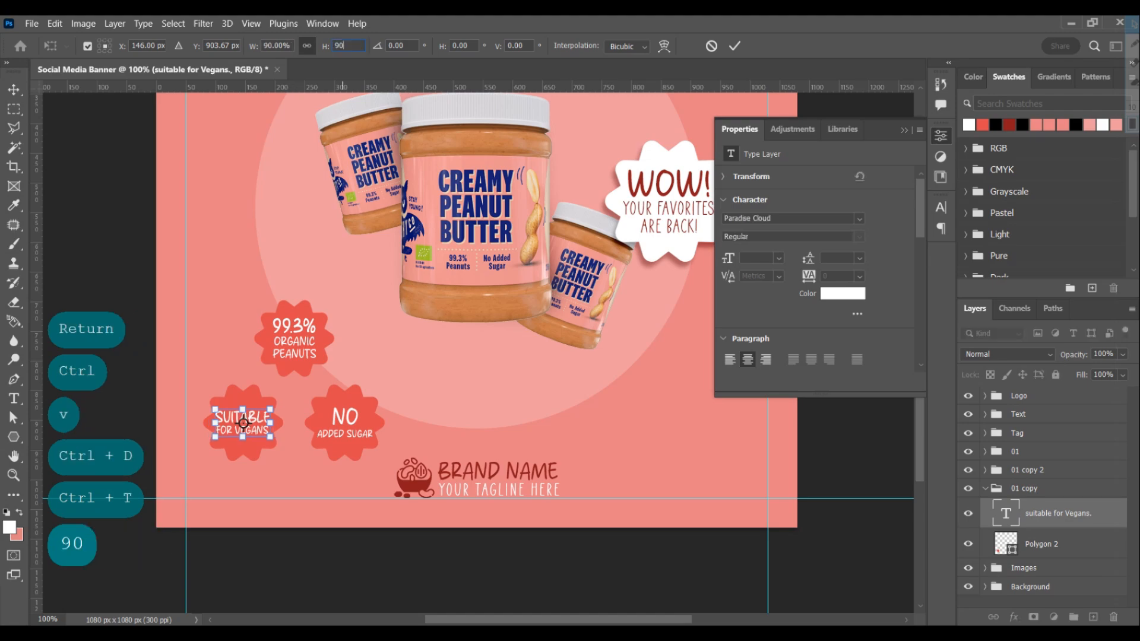
key(Return)
key(Return)
Rename the No Added Sugar badge group "02" and the Suitable for Vegans badge group "03"
click(985, 489)
double_click(1025, 470)
text(02)
key(Tab)
text(03)
key(Return)
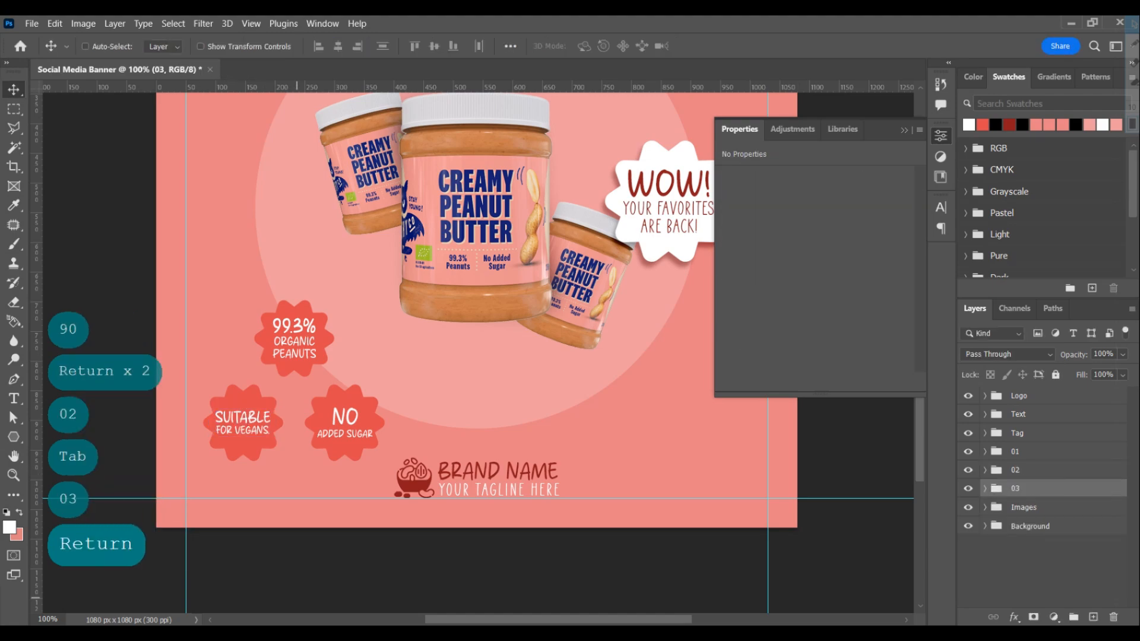
Place the arrow image on the banner and rotate it to about 69.5° so it curves downward
key(alt+Tab)
drag(155, 204, 642, 246)
drag(579, 207, 608, 359)
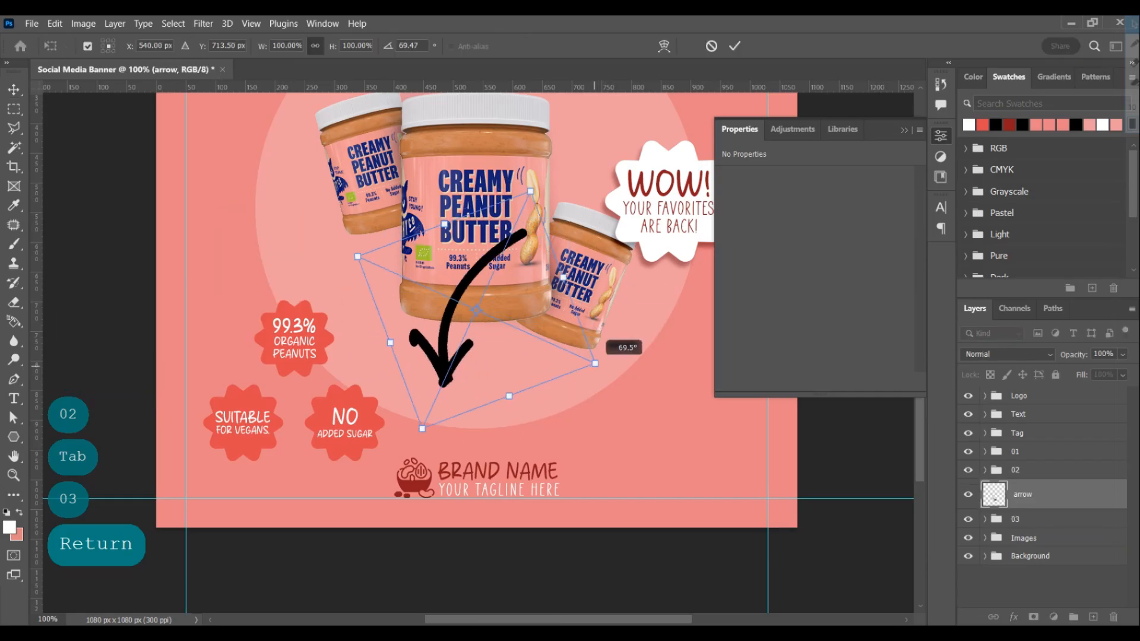
key(Return)
Apply a dark red Color Overlay to the arrow
click(1013, 618)
click(1034, 553)
key(Return)
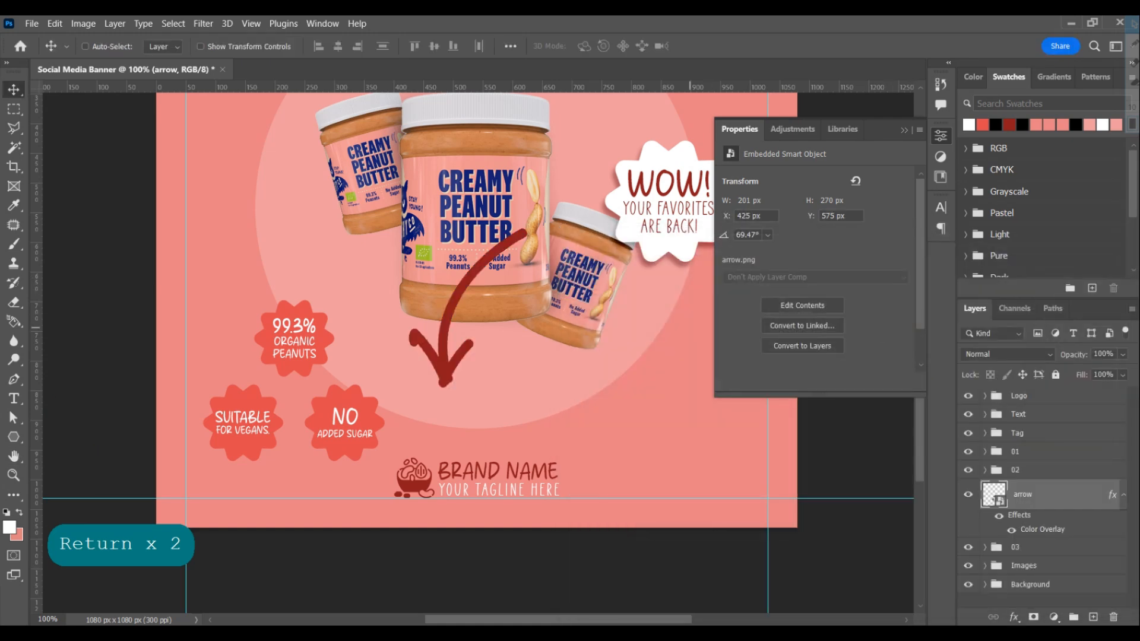
Scale the arrow to about 28.7% and position it pointing from the 99.3% badge to the Suitable for Vegans badge
key(ctrl+t)
drag(442, 222, 503, 319)
drag(321, 333, 252, 323)
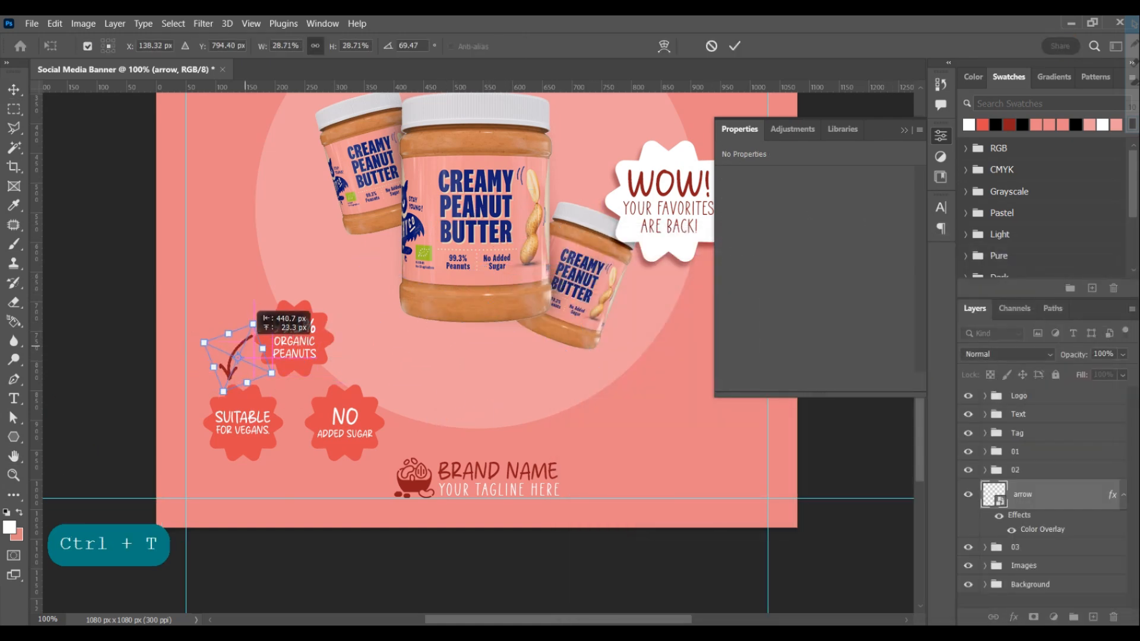
key(Return)
Duplicate the small arrow and flip the copy
right_click(230, 348)
click(268, 326)
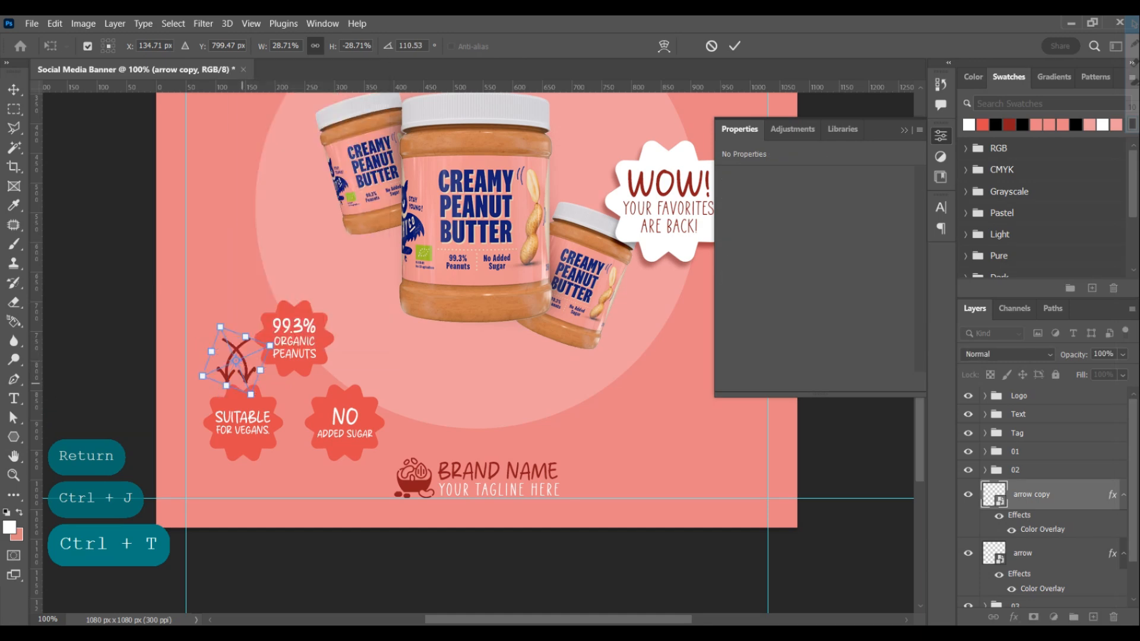
right_click(241, 365)
click(273, 357)
key(Return)
Move the arrow copy above the No Added Sugar badge, then flip and rotate it to -167.26°, pointing toward the 99.3% badge
drag(249, 361, 365, 363)
key(ctrl+t)
right_click(362, 365)
click(397, 357)
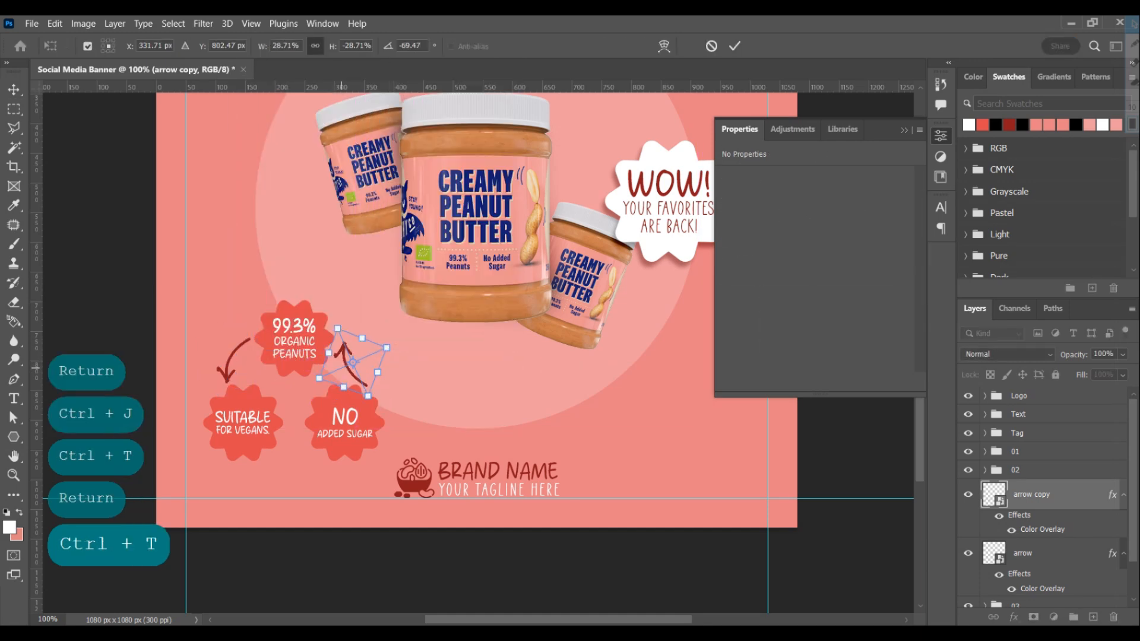
right_click(356, 360)
click(371, 349)
key(Return)
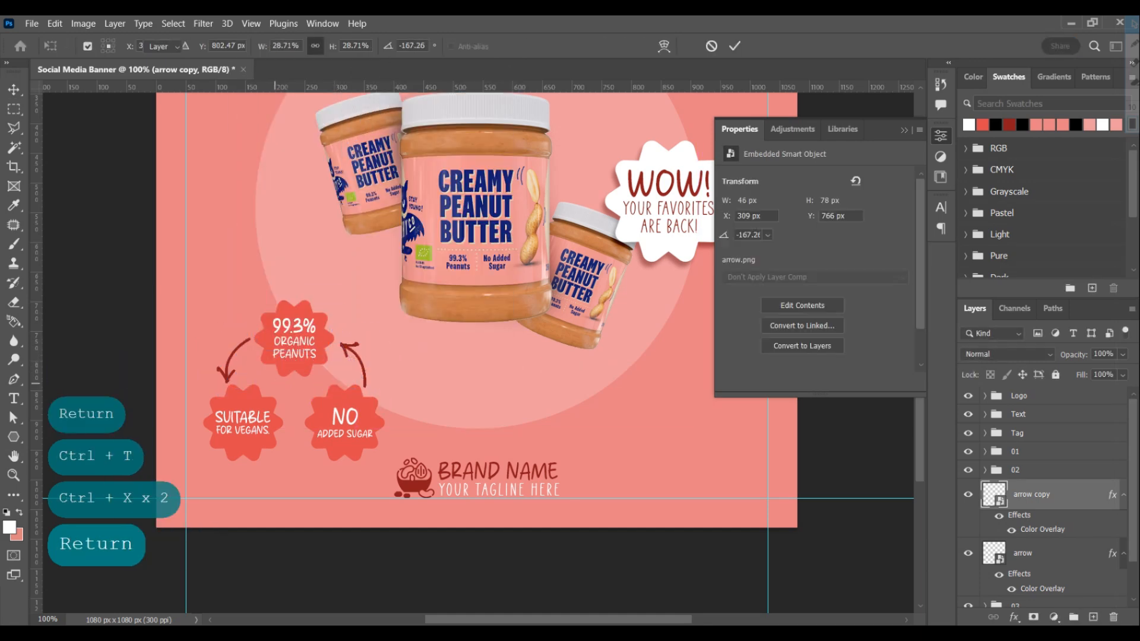
Duplicate the arrow, rotate the copy to about -48.8°, and place it below, pointing from the Suitable for Vegans badge to the No Added Sugar badge
drag(379, 386, 377, 382)
key(ctrl+j)
drag(368, 364, 304, 474)
key(ctrl+t)
drag(330, 429, 274, 527)
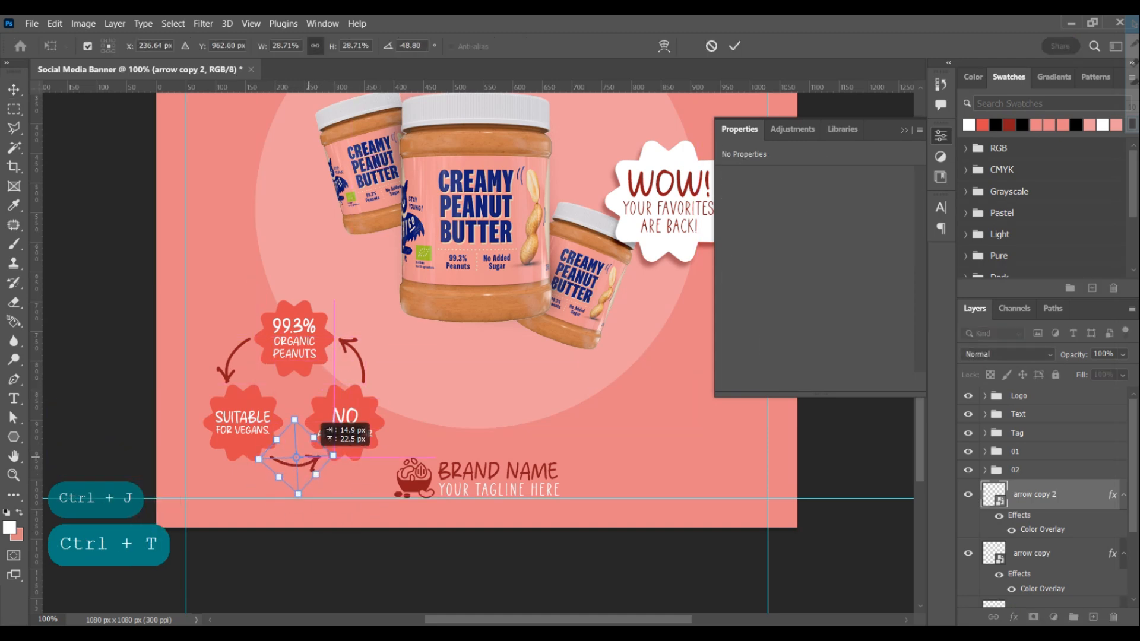
key(Return)
key(Left)
key(Left)
key(Left)
key(Left)
key(Left)
key(Left)
Group the feature badges and arrows under the name Feature and shift the group slightly up and left on the banner
key(ctrl+g)
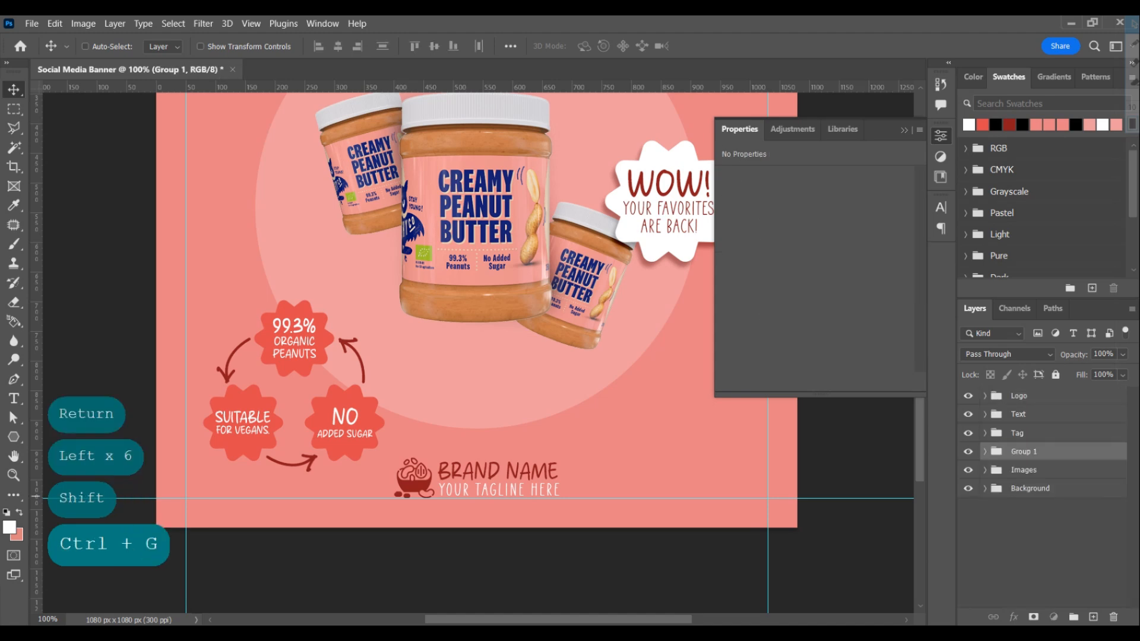
text(Feature)
key(Return)
key(ctrl+0)
key(ctrl+minus)
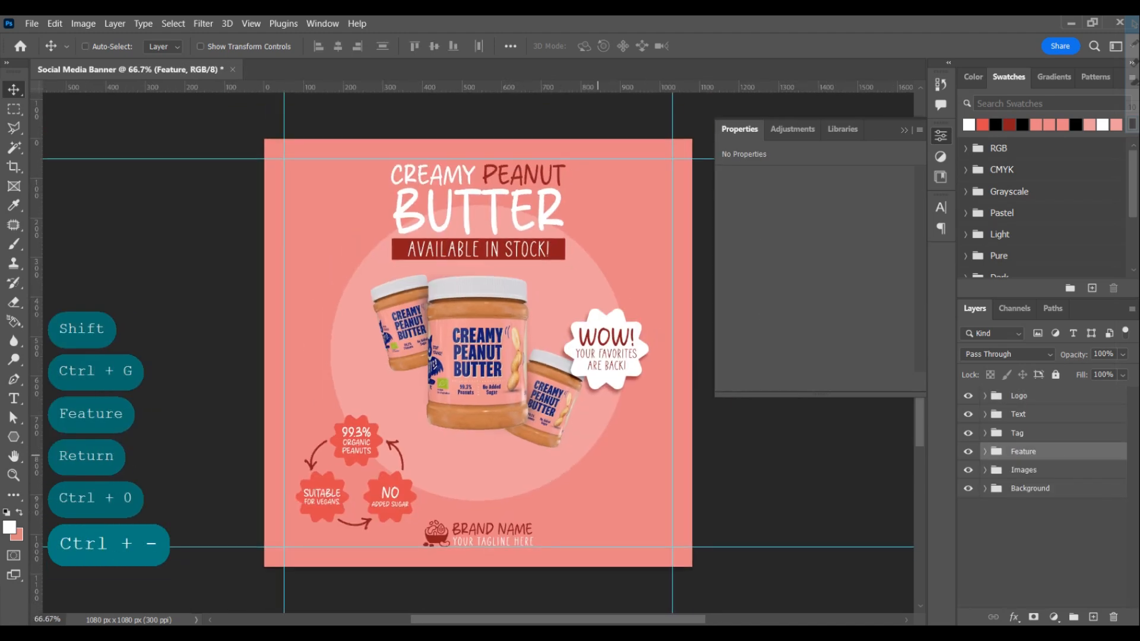
drag(598, 455, 590, 419)
Enlarge the Images group so the three jars fill more of the pale circle
click(1023, 470)
key(ctrl+t)
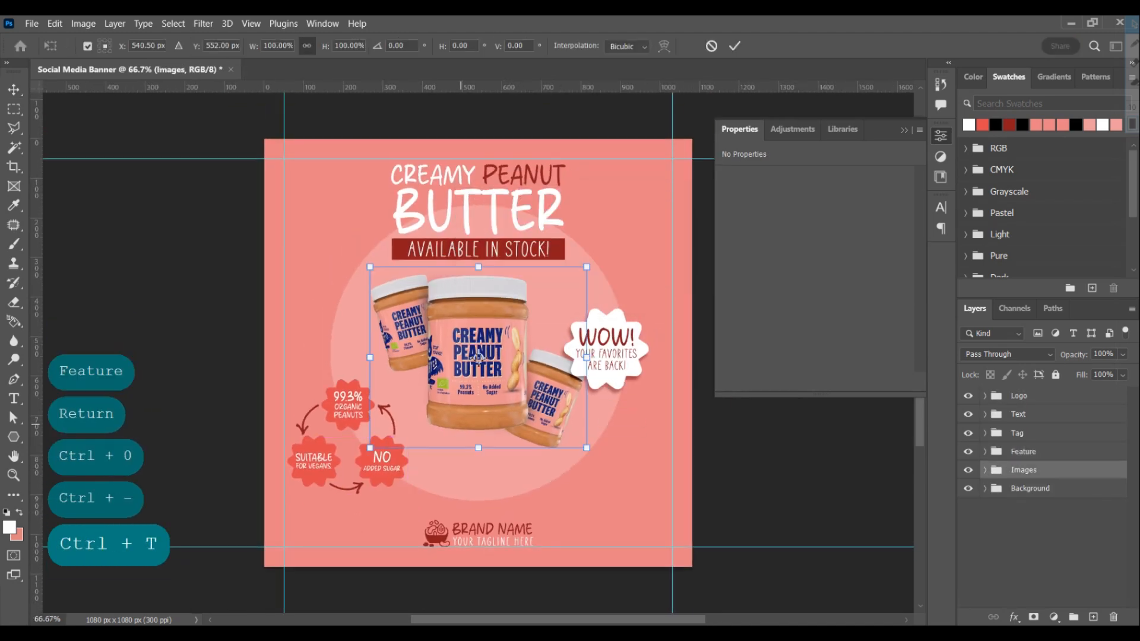
drag(478, 459, 479, 486)
key(Return)
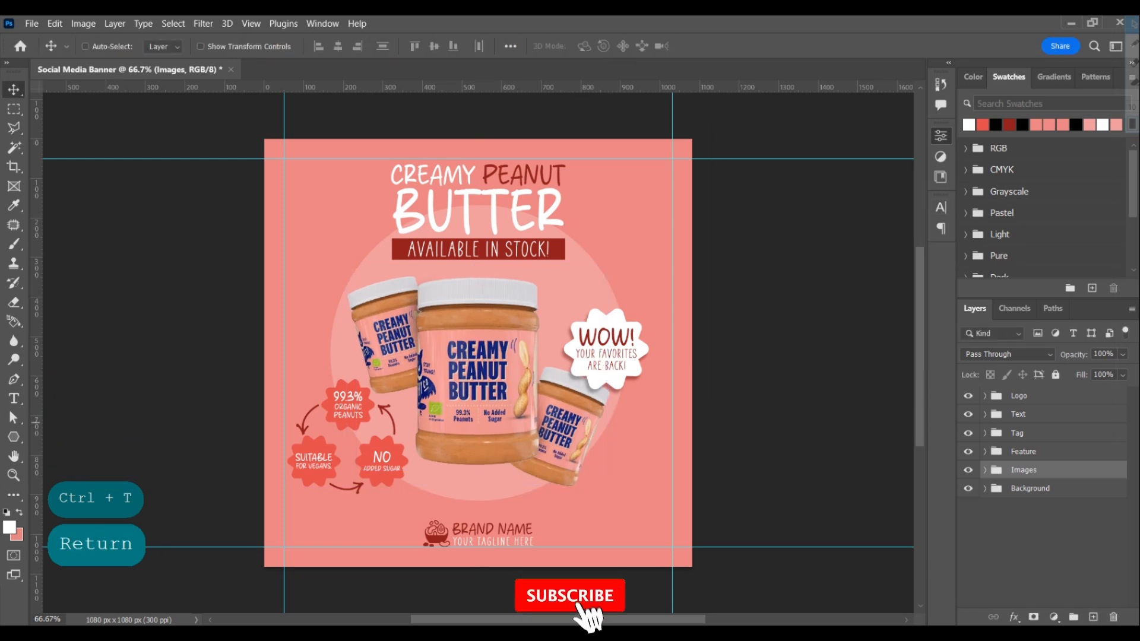
key(ctrl+minus)
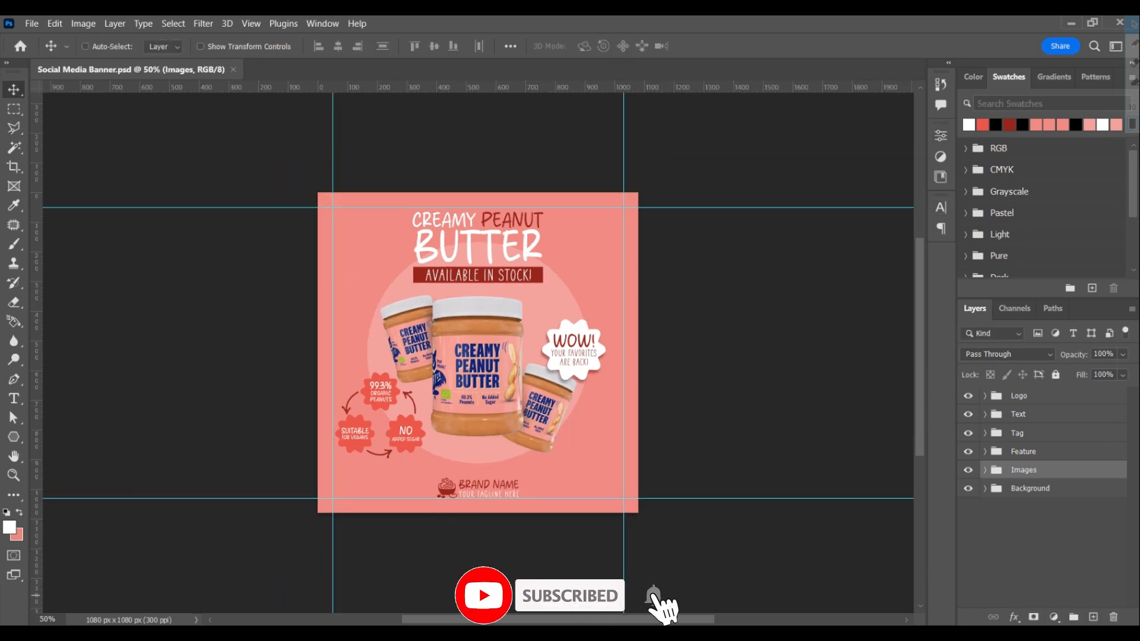
Add a new empty layer at the top of the layer stack, above the Logo group
click(1054, 618)
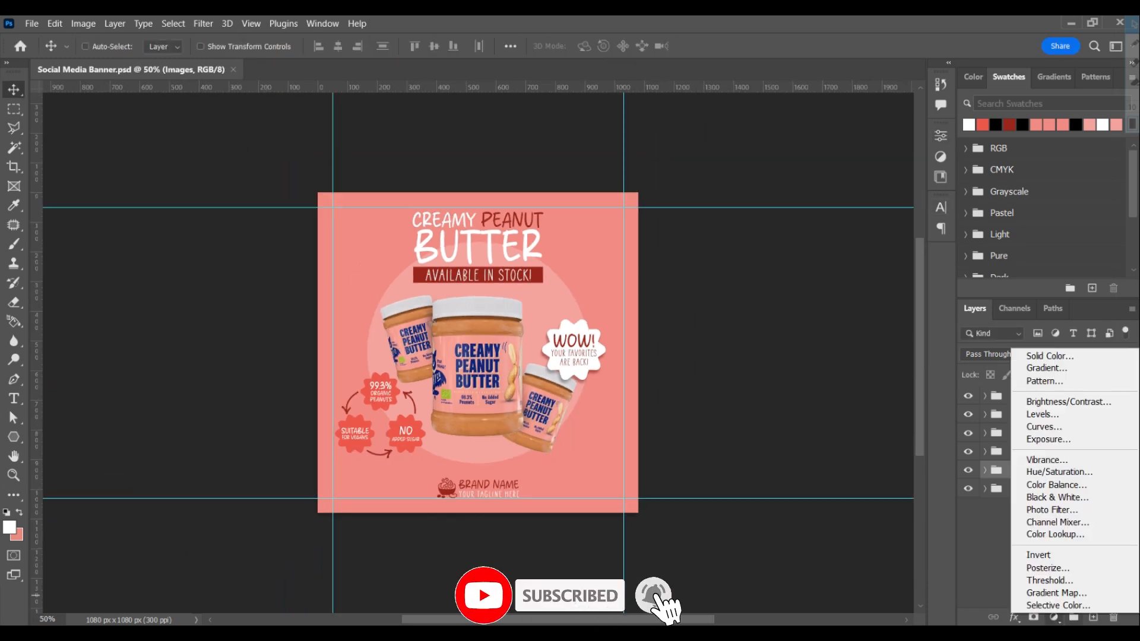
click(1093, 618)
key(ctrl+bracketright)
key(ctrl+bracketright)
key(ctrl+bracketright)
key(ctrl+bracketright)
key(BackSpace)
Paint soft white glows at the banner's upper-left and lower-right areas with a 1000 px brush at 50% opacity
key(b)
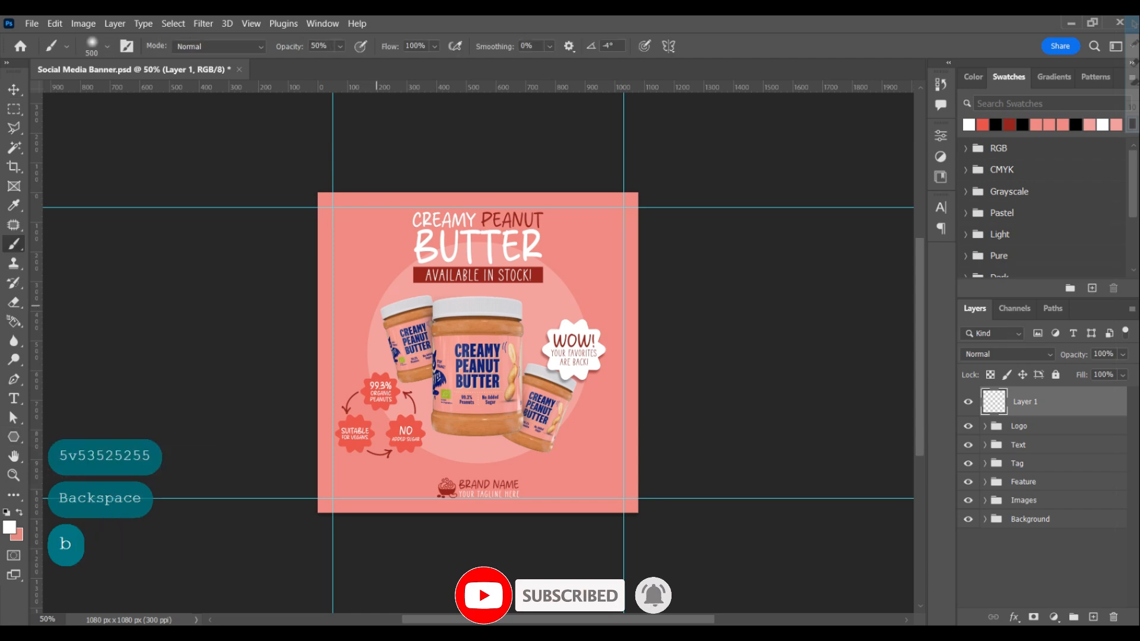
click(303, 291)
key(ctrl+z)
click(351, 276)
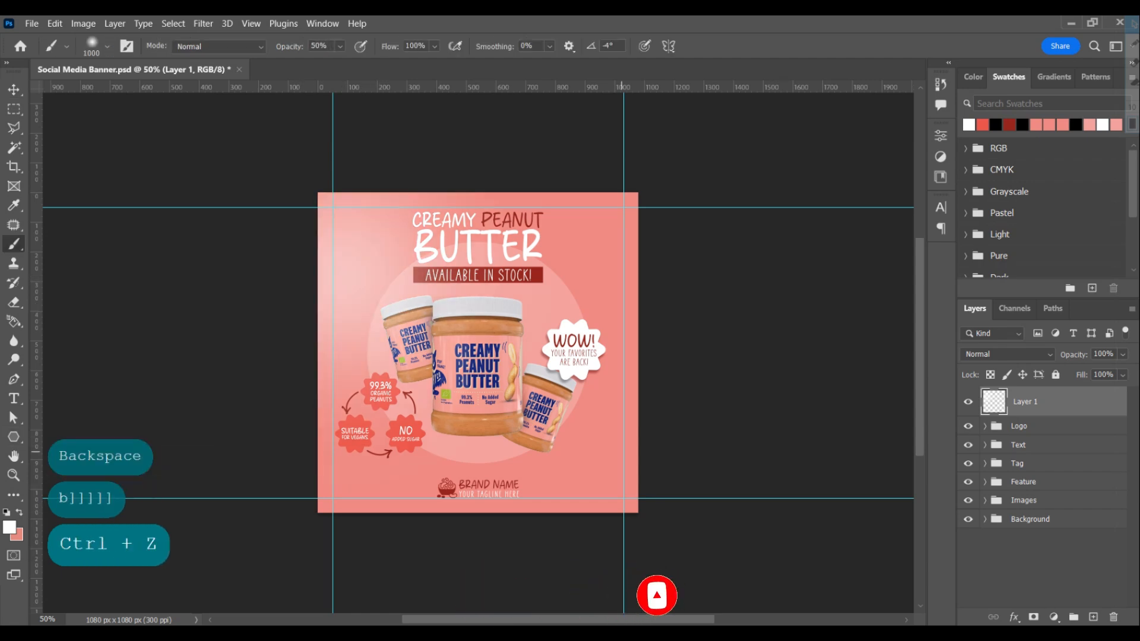
click(622, 430)
Set the white glow layer's blend mode to Overlay and its opacity to 75%
click(1007, 354)
click(986, 427)
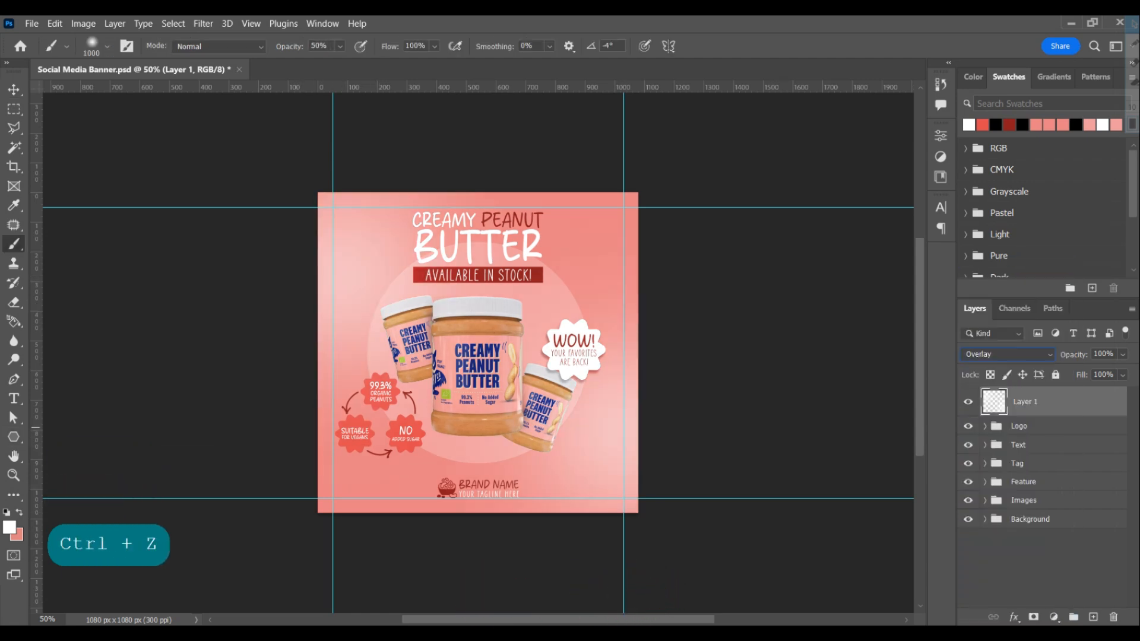
text(50)
key(BackSpace)
key(BackSpace)
text(75)
key(Return)
key(Return)
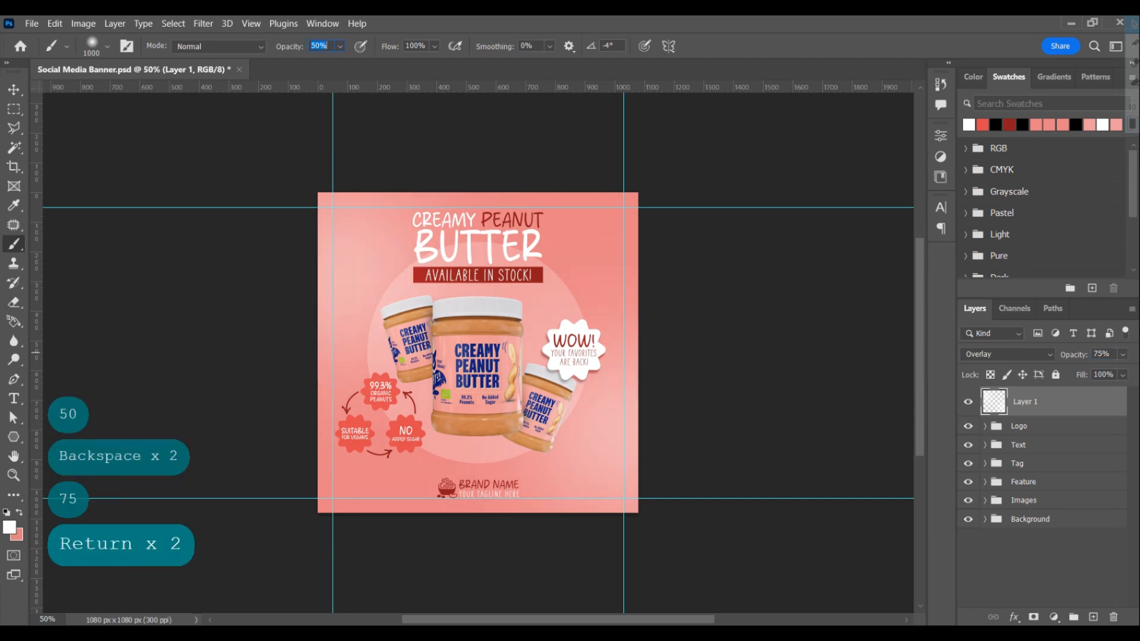
Set the blend mode of Layer 2 to Overlay
click(1008, 354)
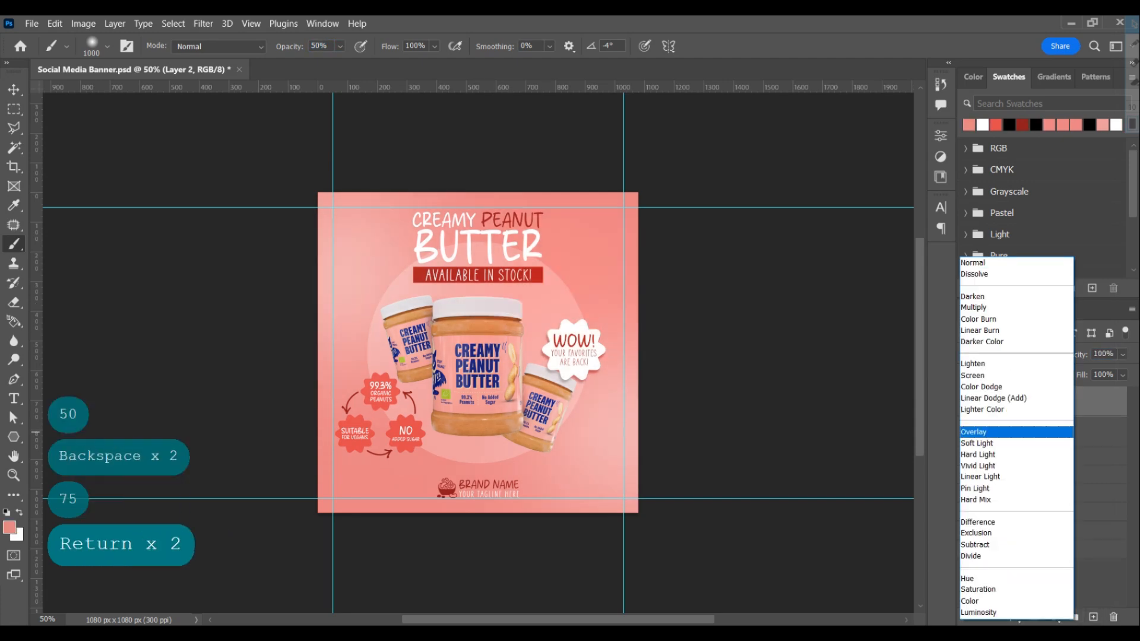
click(985, 432)
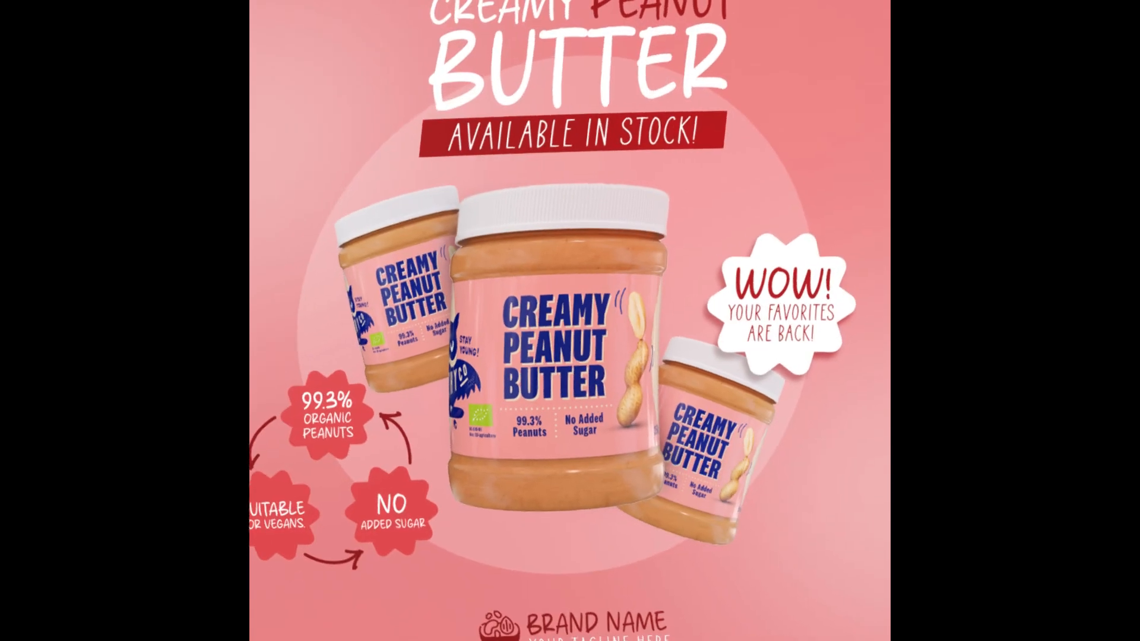